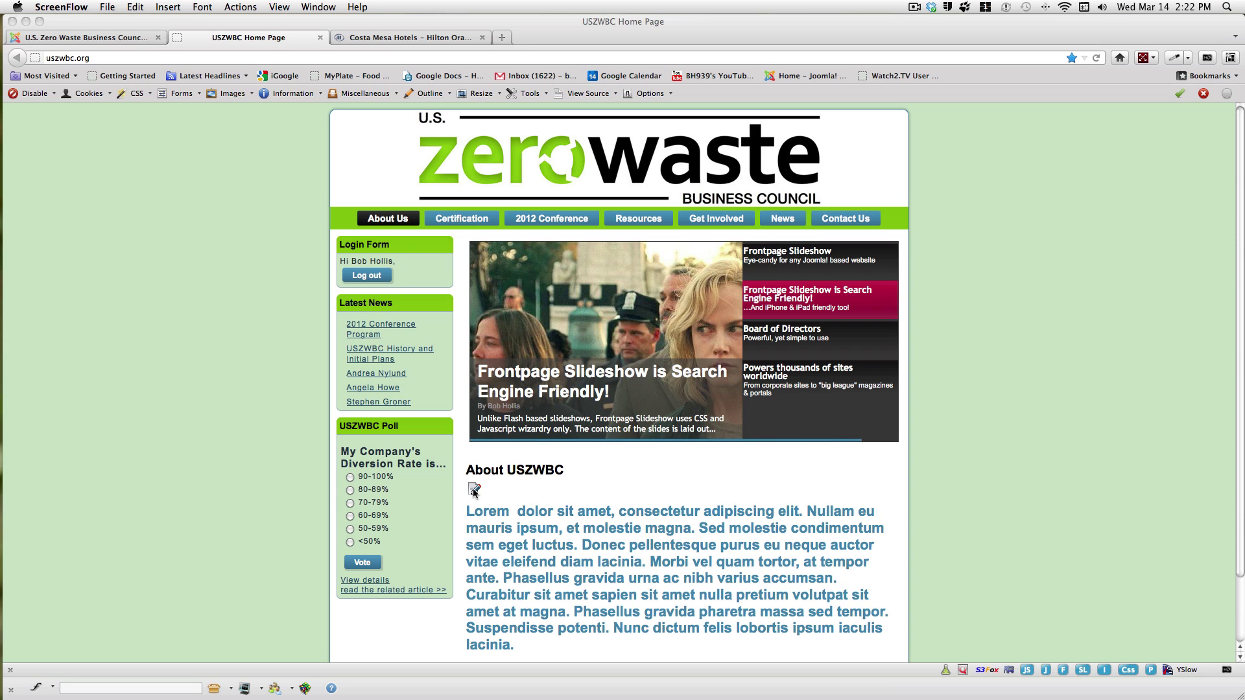
Step: Open the About USZWBC article for editing and colour the text from "dolor sit amet" through "molestie magna." dark reddish brown
{"action": "left_click", "coordinate": [474, 492]}
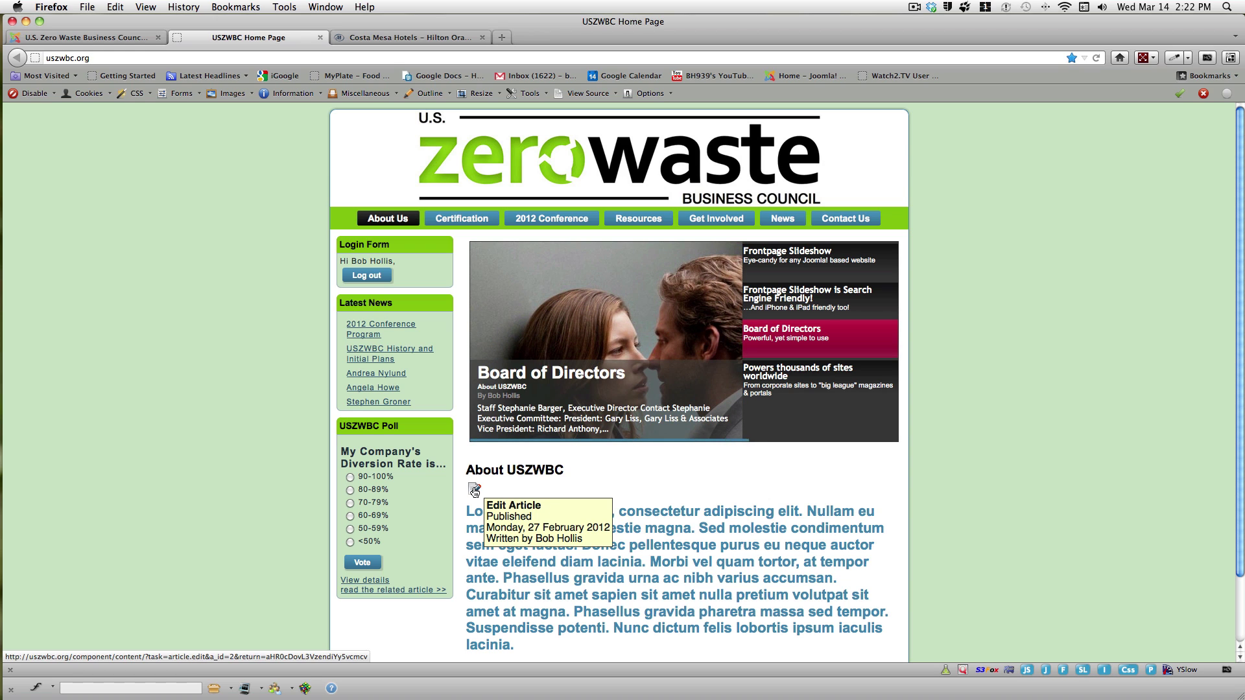
{"action": "left_click", "coordinate": [474, 491]}
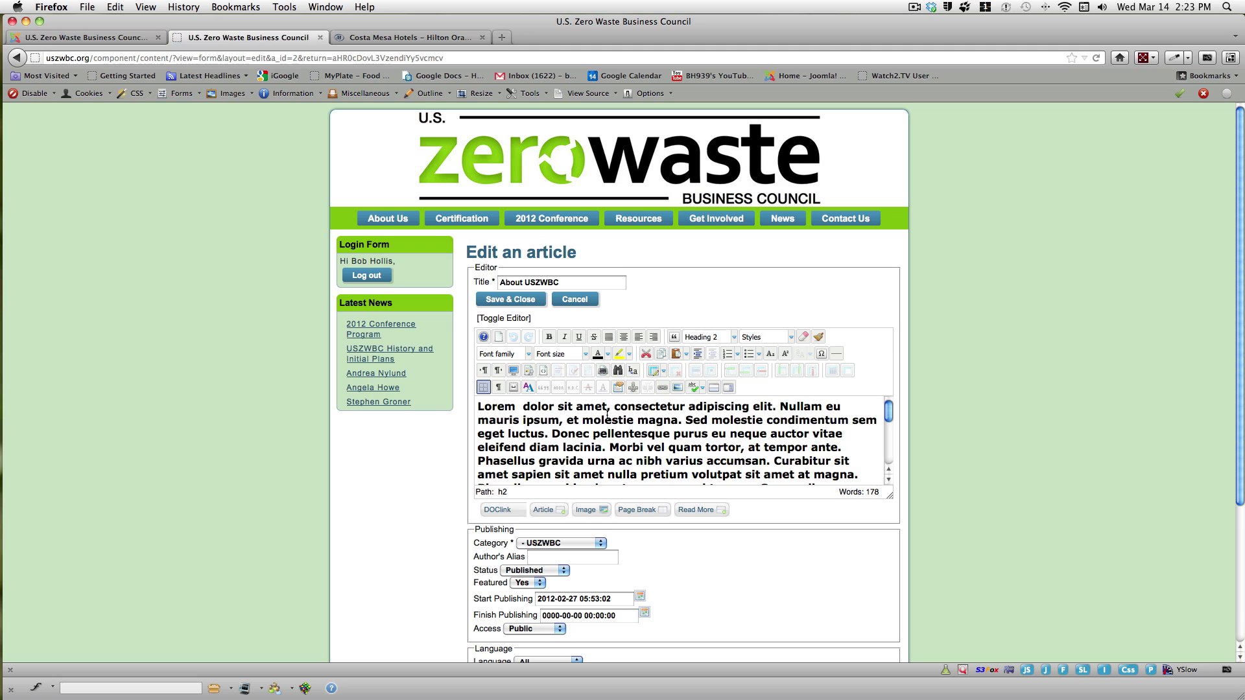
{"action": "left_click_drag", "start_coordinate": [526, 410], "coordinate": [683, 421]}
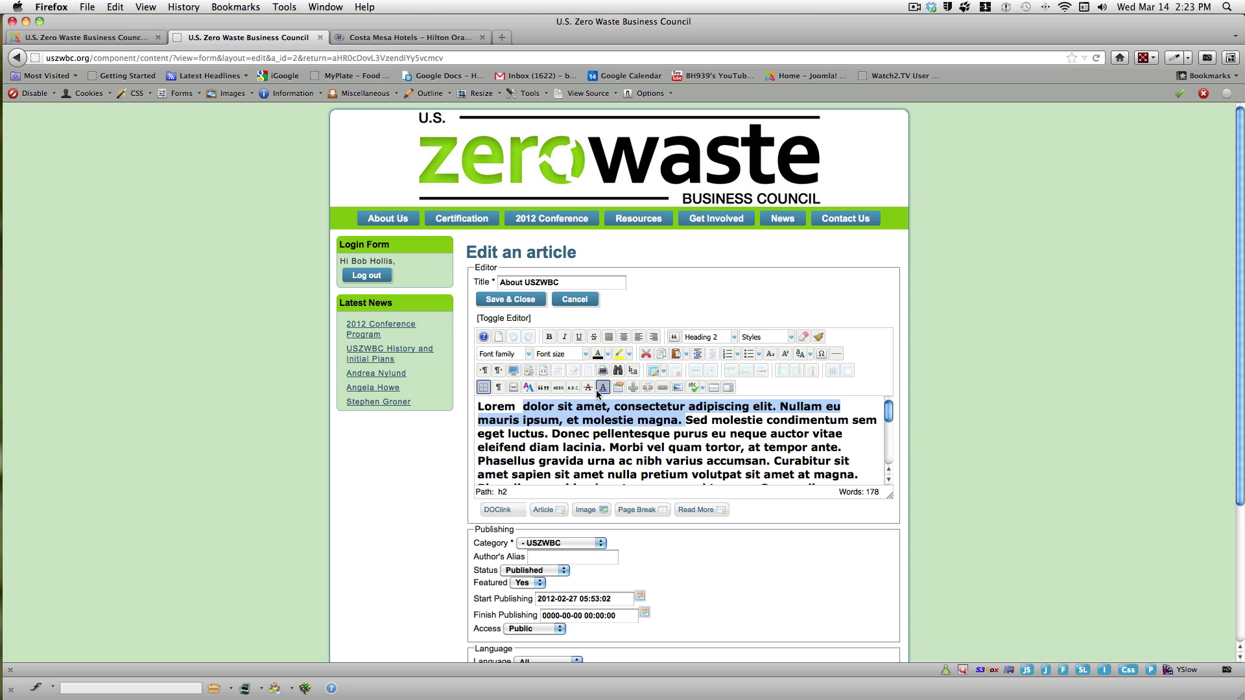
{"action": "left_click", "coordinate": [608, 356]}
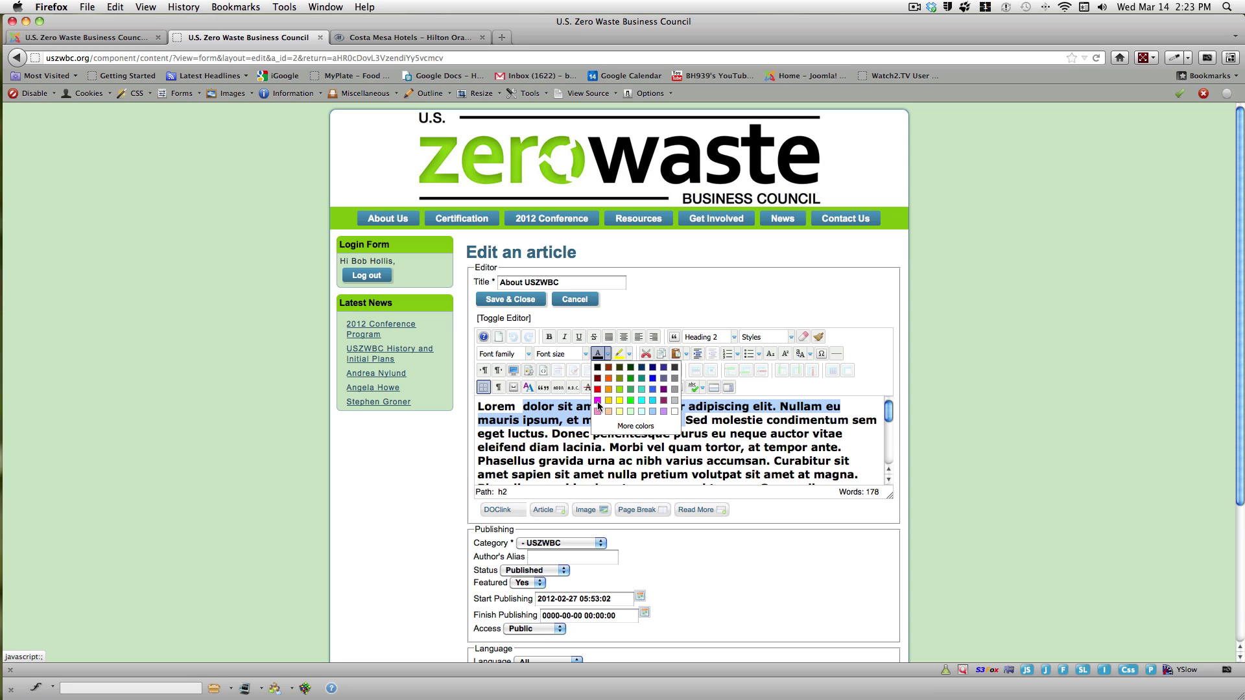
{"action": "left_click", "coordinate": [609, 368]}
{"action": "left_click", "coordinate": [655, 473]}
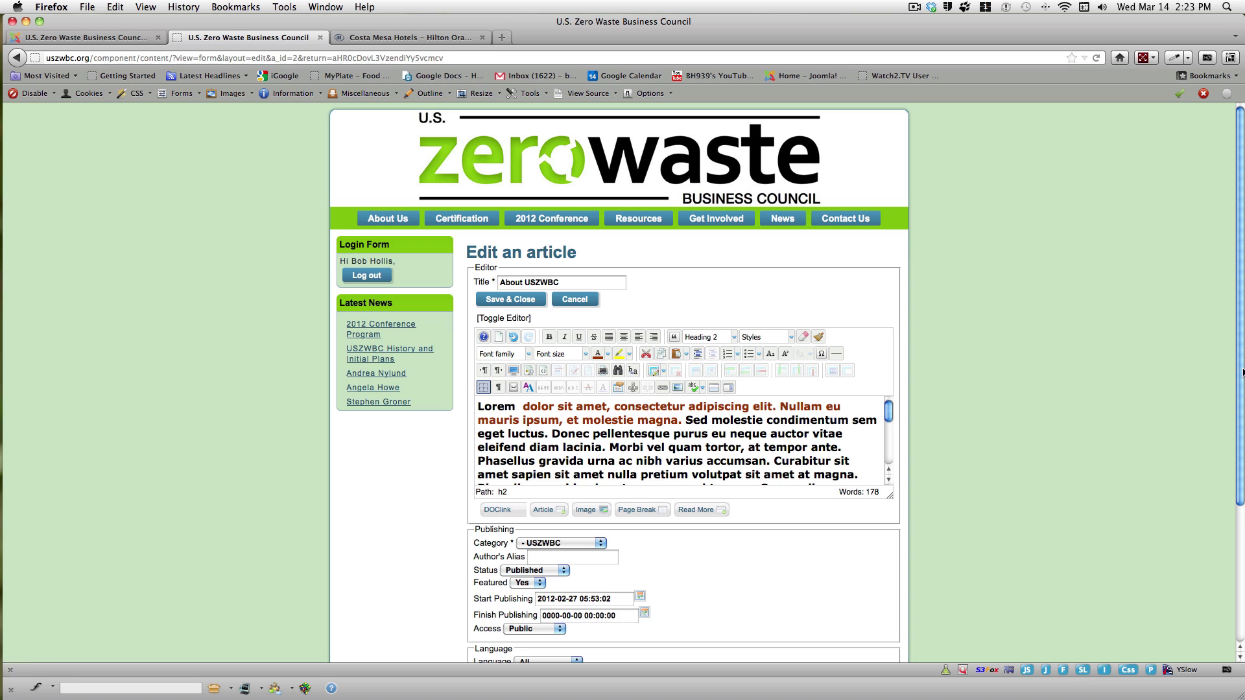
Step: Examine the article's publishing options, including the available categories and access levels, keeping category USZWBC and Public access
{"action": "scroll", "coordinate": [1191, 539], "scroll_direction": "down", "scroll_amount": 5}
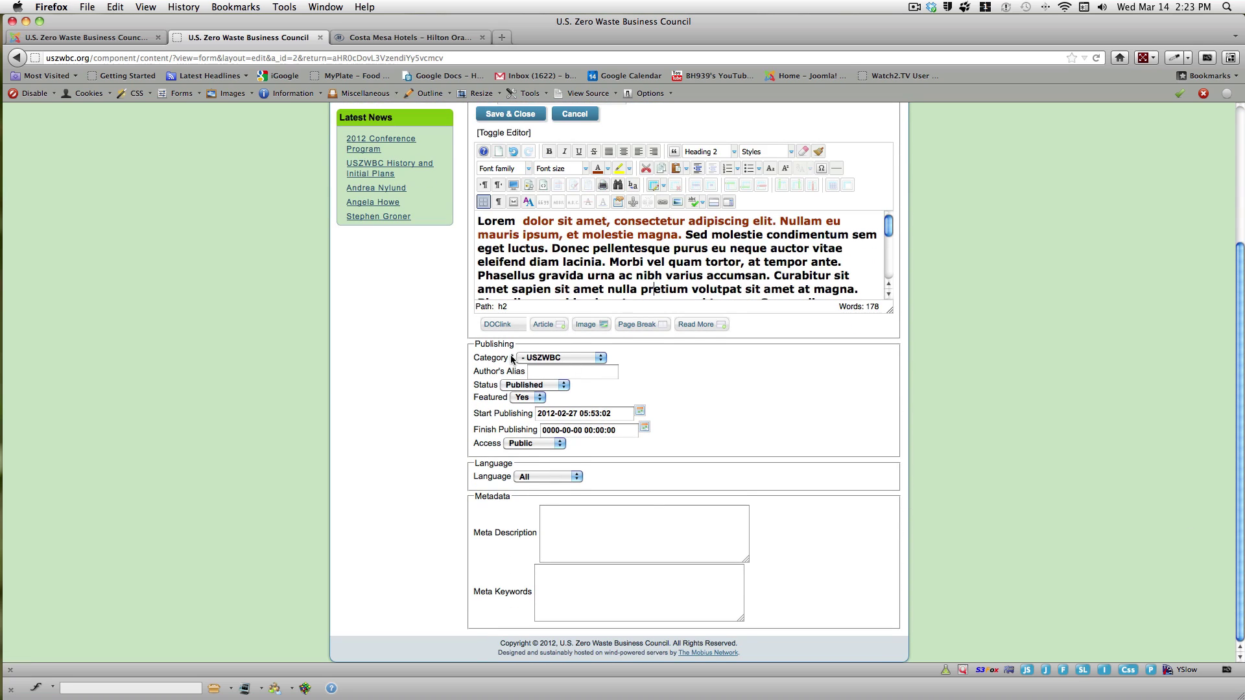
{"action": "left_click", "coordinate": [600, 358]}
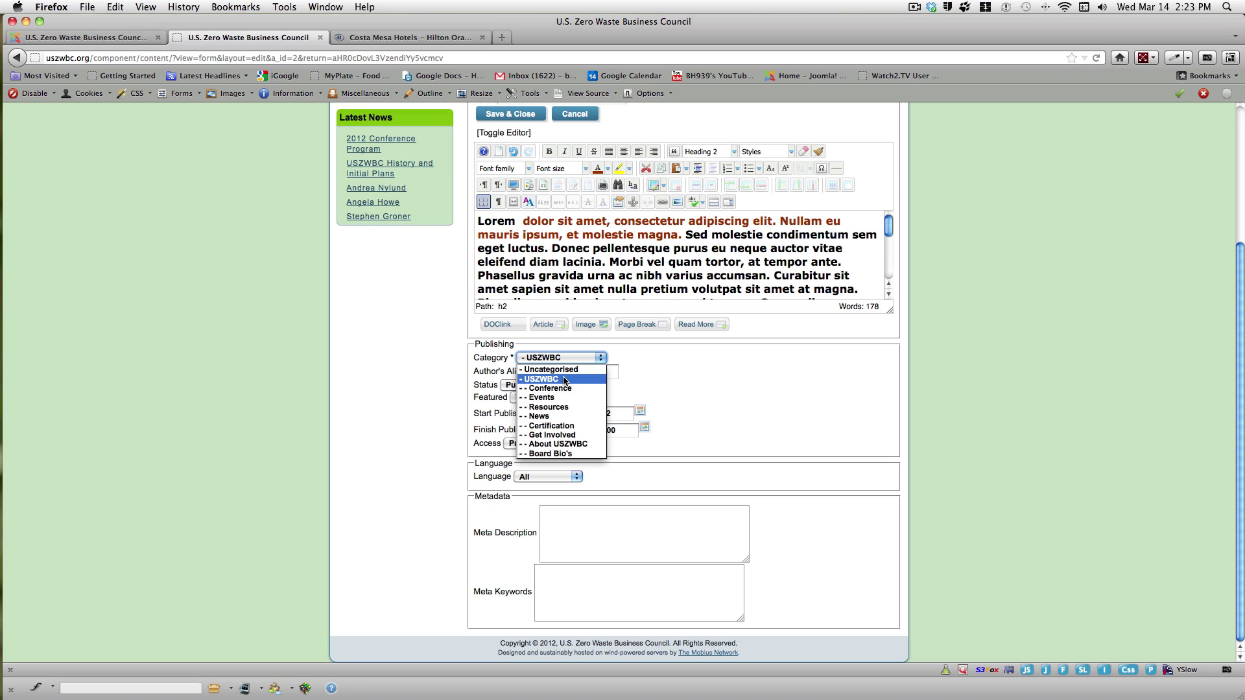
{"action": "left_click", "coordinate": [563, 380]}
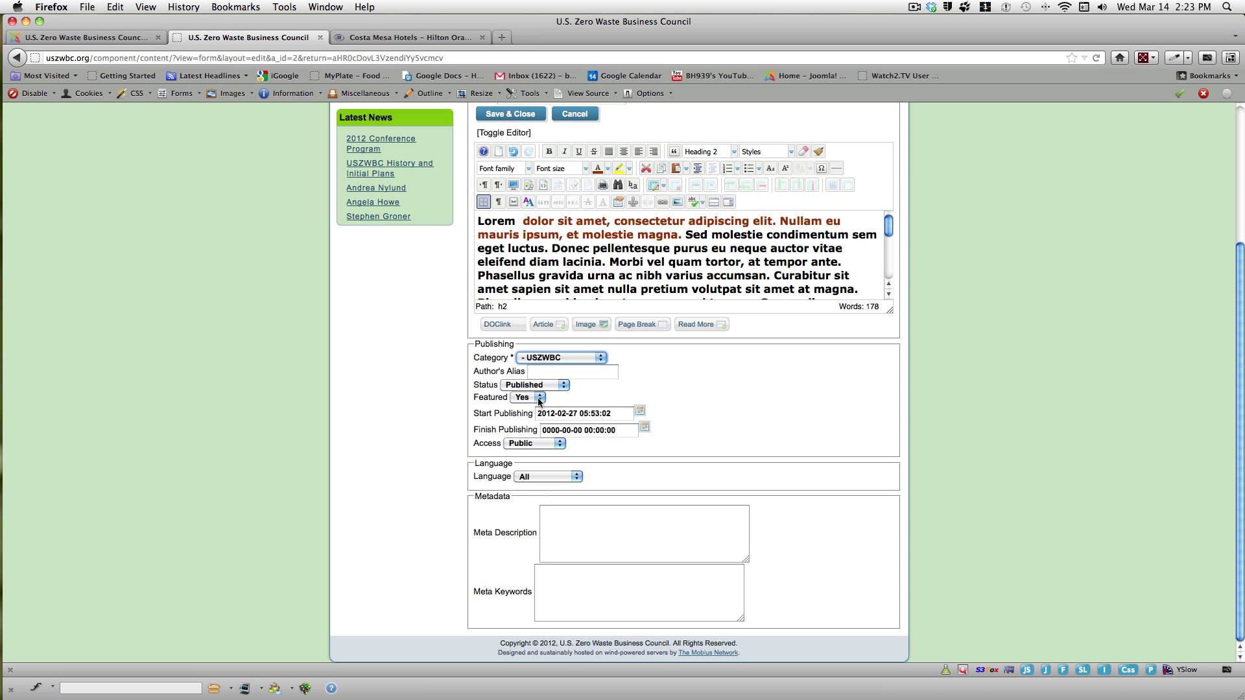
{"action": "left_click", "coordinate": [561, 446]}
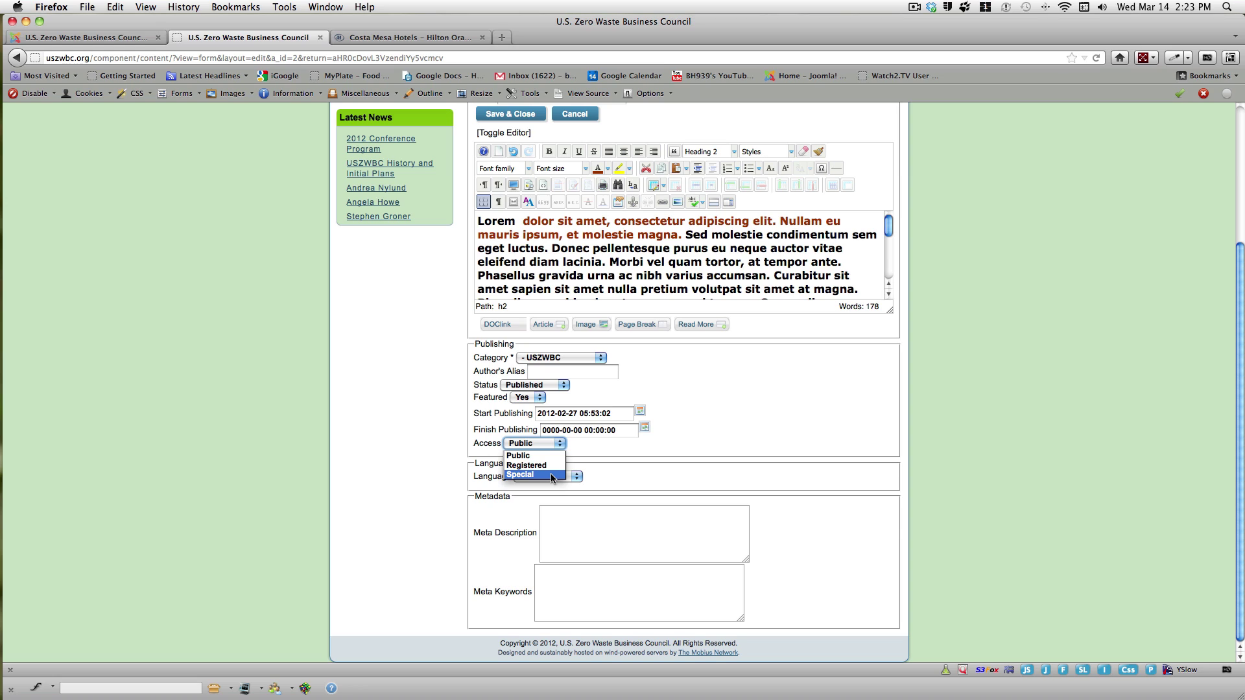
{"action": "left_click", "coordinate": [682, 448]}
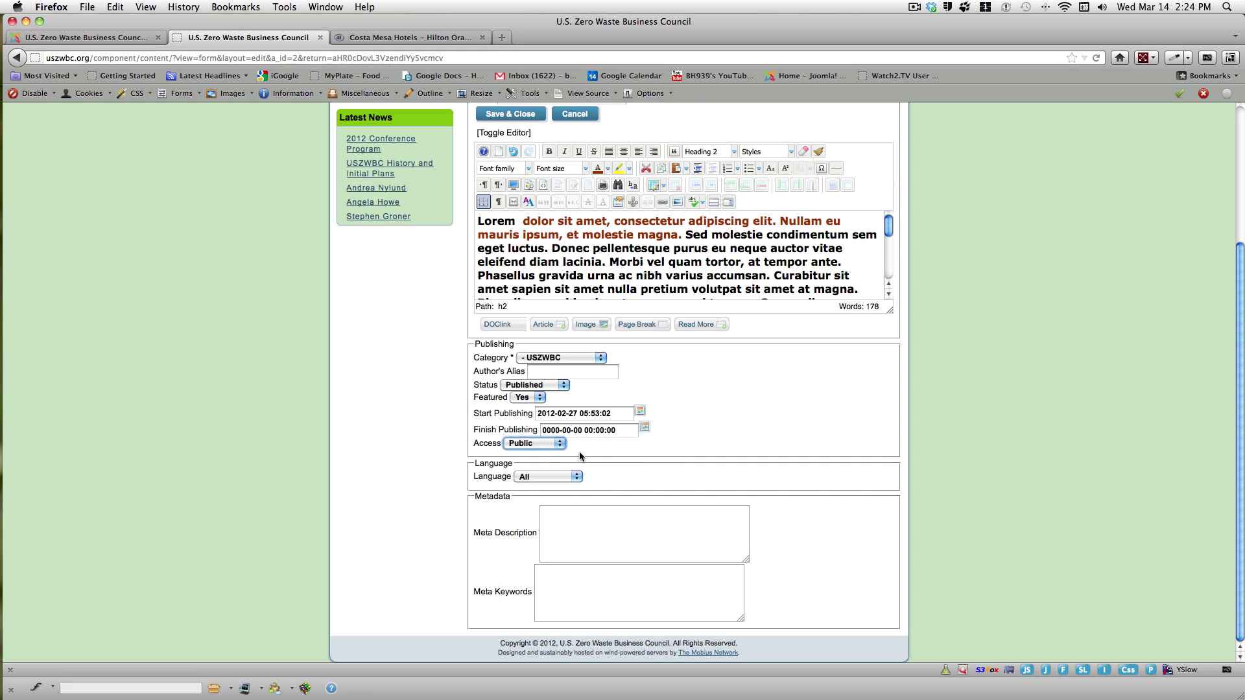
{"action": "left_click", "coordinate": [559, 447]}
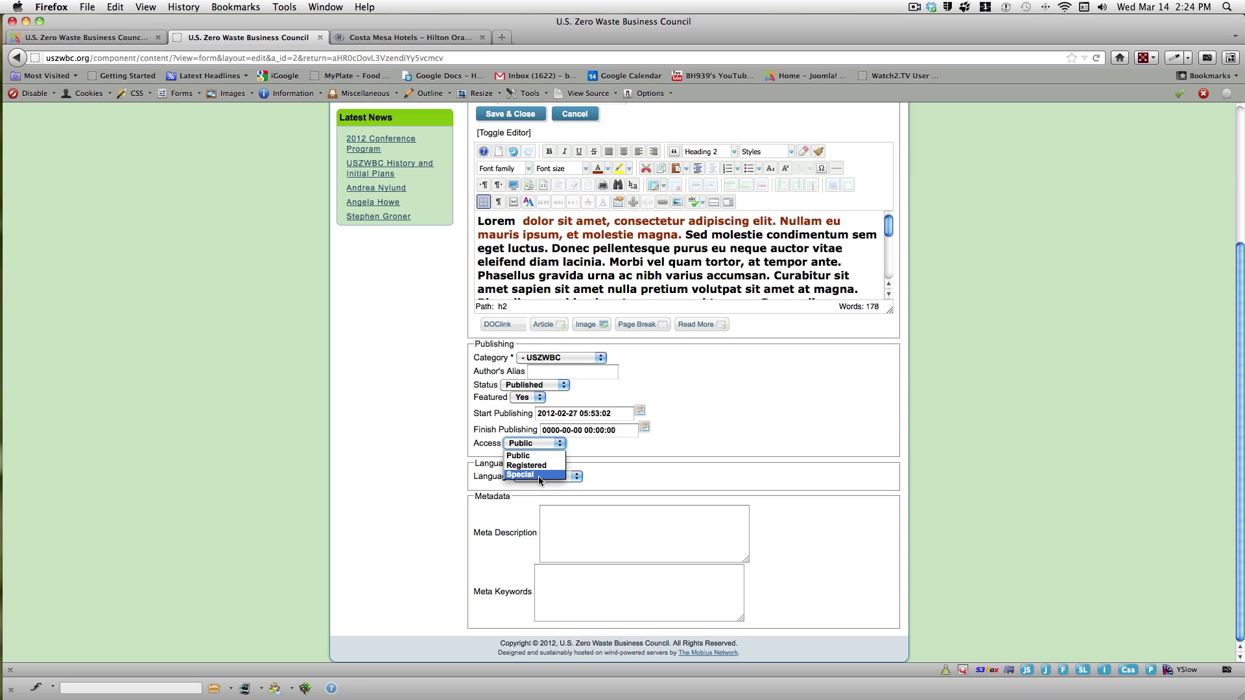
{"action": "left_click", "coordinate": [698, 426]}
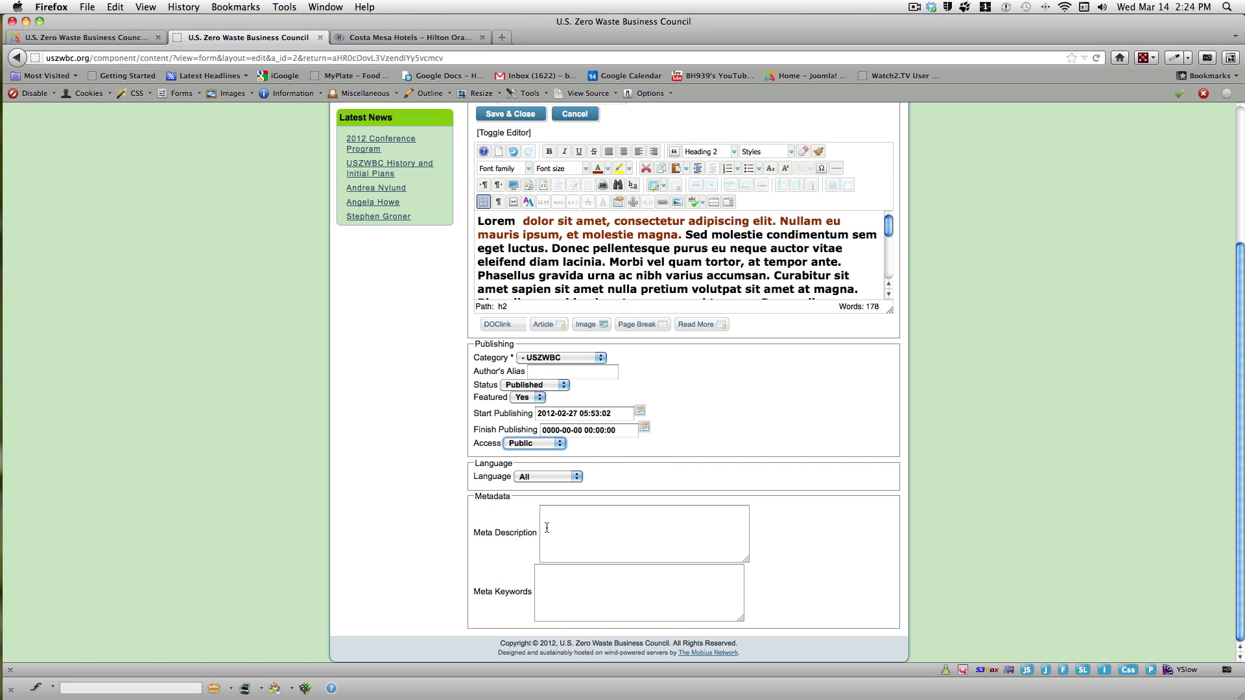
Step: Insert the image joomla_logo_black.jpg into the article with its alignment set to Left
{"action": "left_click", "coordinate": [588, 326]}
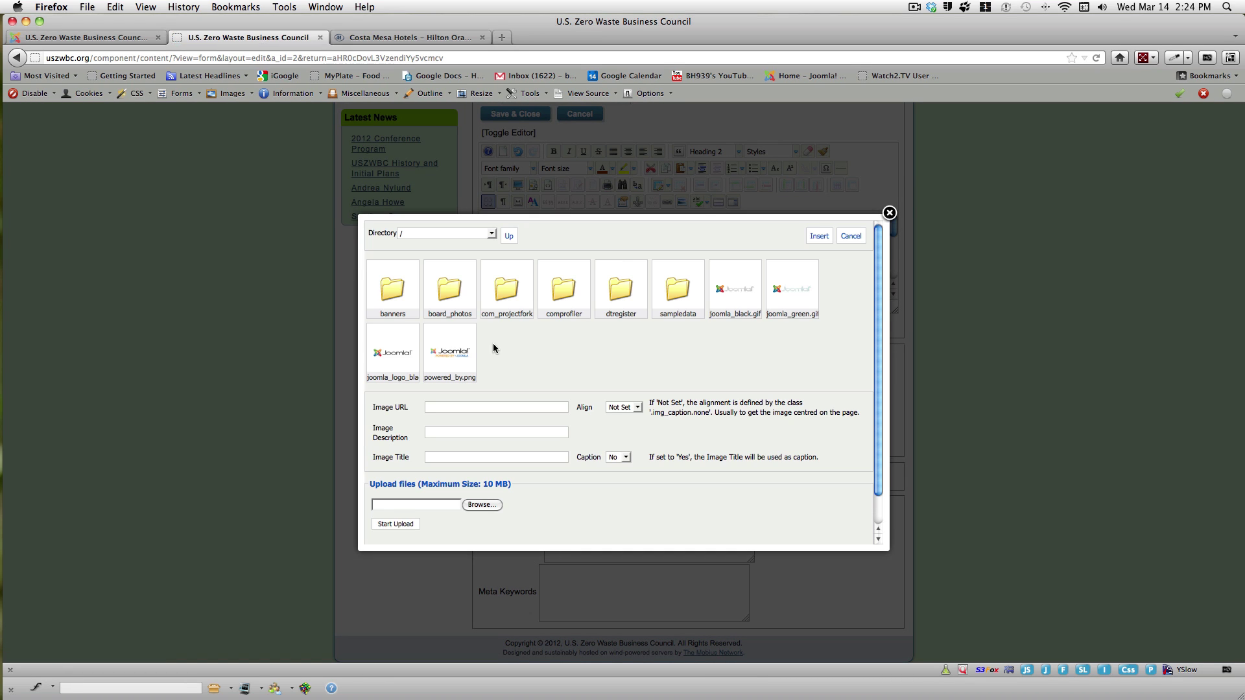
{"action": "left_click", "coordinate": [393, 354]}
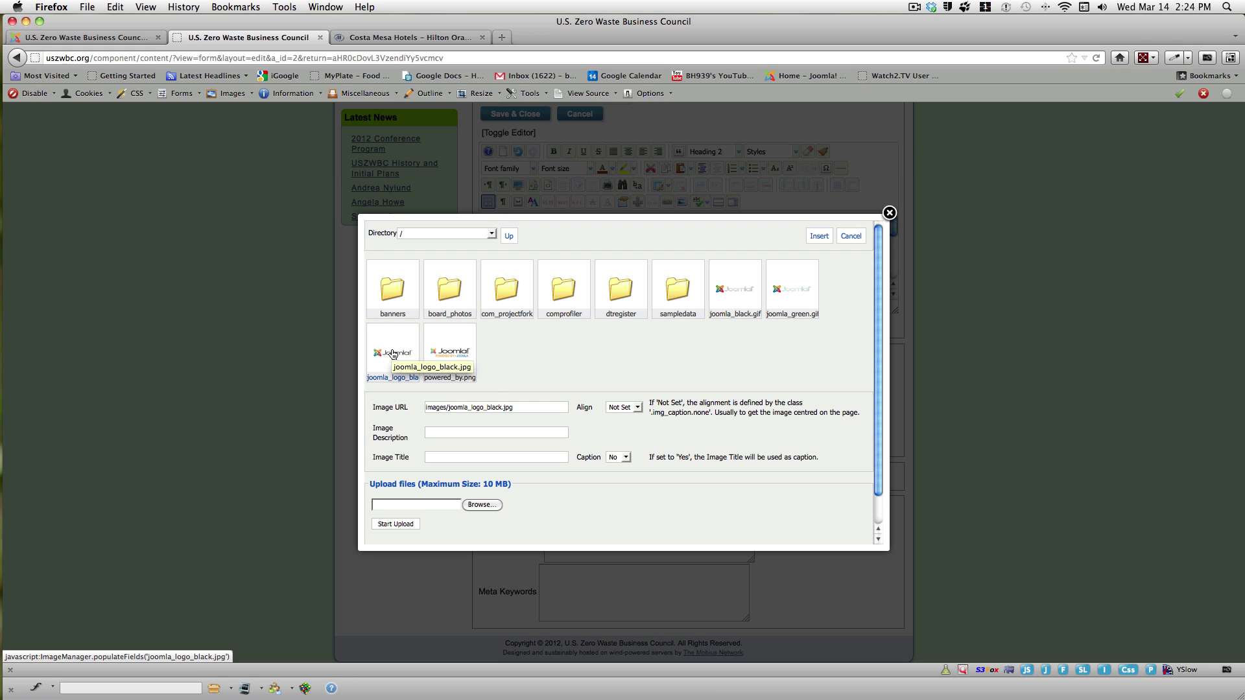
{"action": "left_click", "coordinate": [638, 408]}
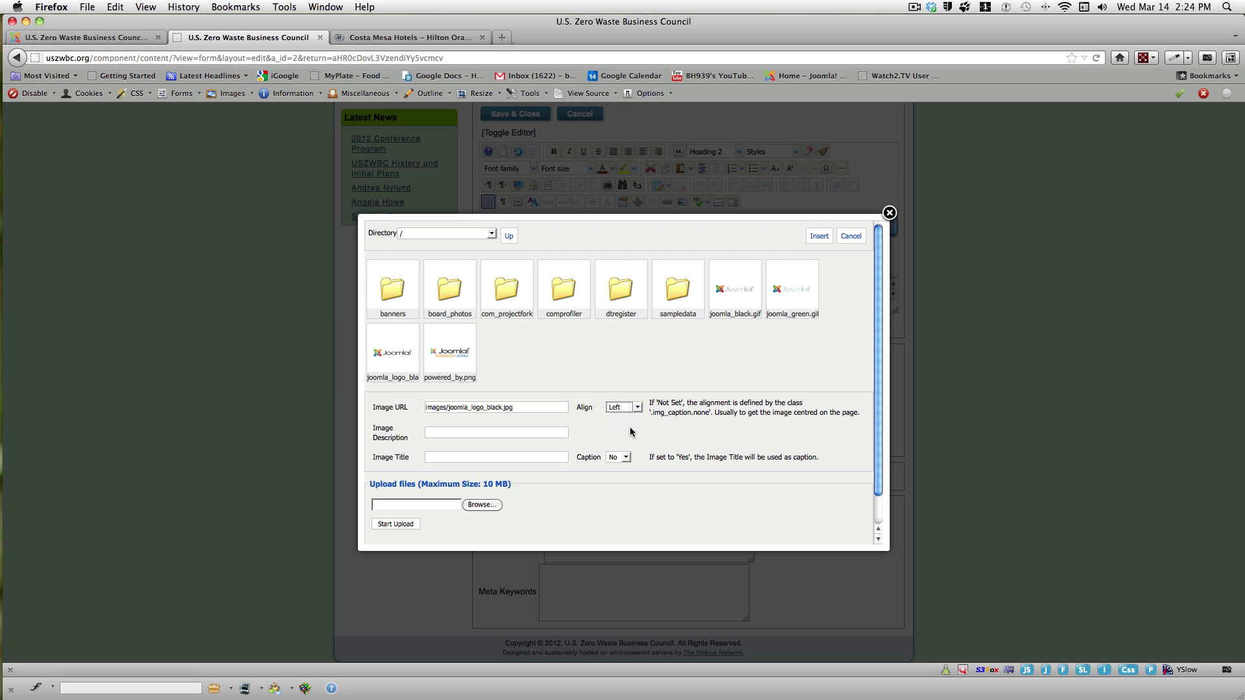
{"action": "left_click", "coordinate": [821, 237]}
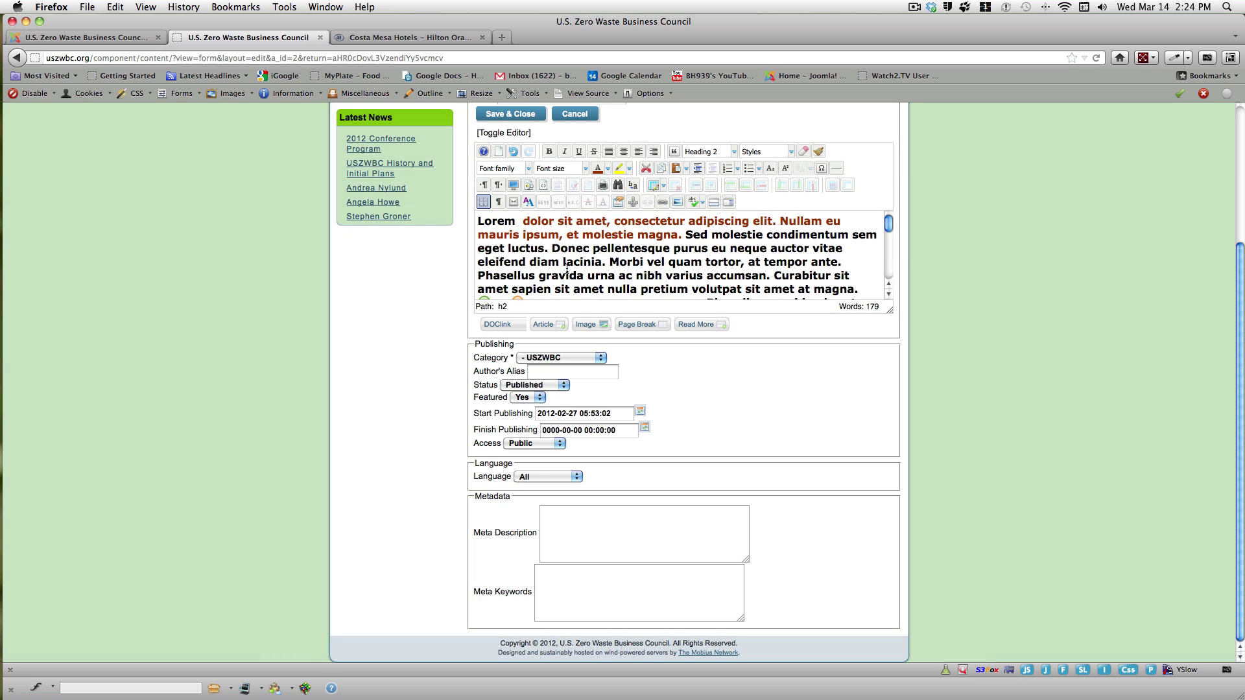
Step: Enlarge the editor's text area to show the whole article around the image, and save and close the article
{"action": "left_click_drag", "start_coordinate": [884, 223], "coordinate": [888, 254]}
{"action": "scroll", "coordinate": [624, 221], "scroll_direction": "up", "scroll_amount": 2}
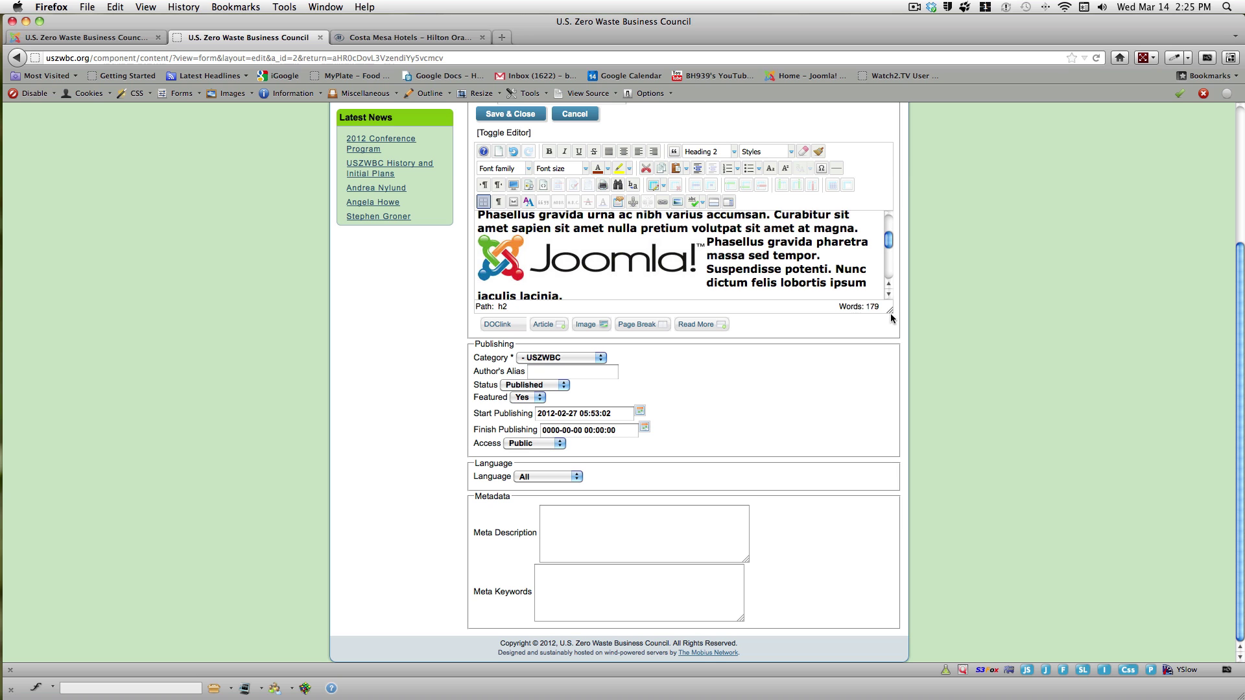
{"action": "left_click_drag", "start_coordinate": [890, 310], "coordinate": [896, 569]}
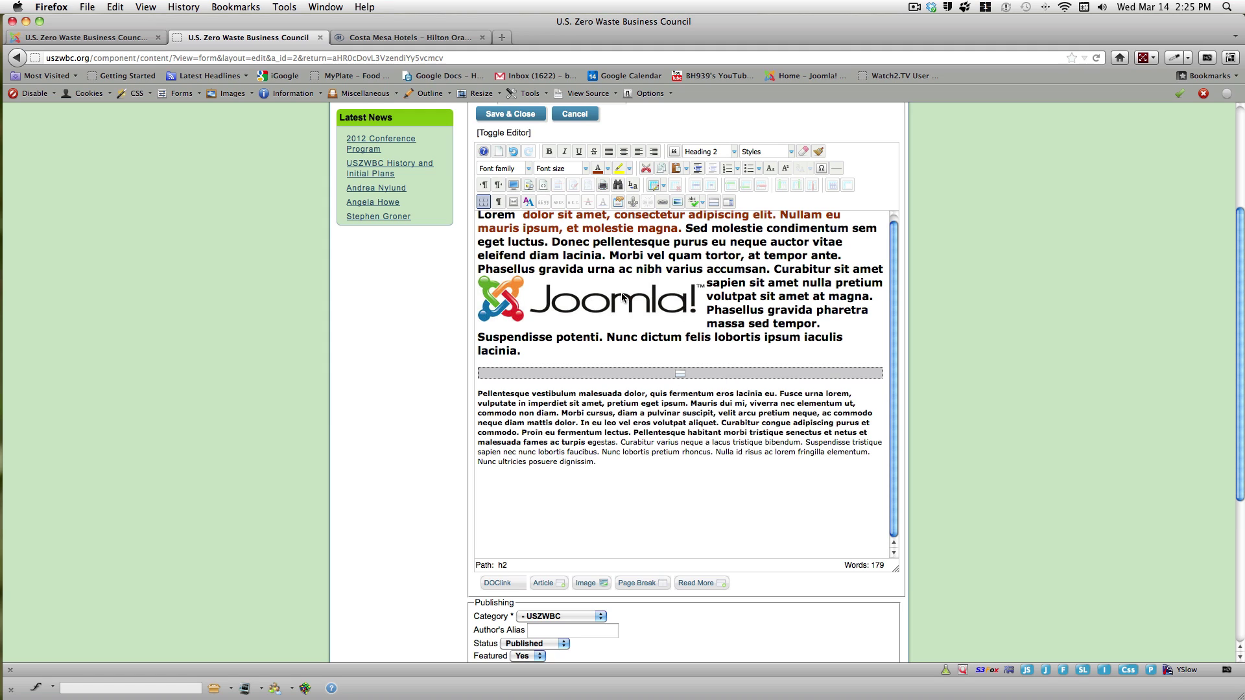
{"action": "left_click", "coordinate": [525, 117]}
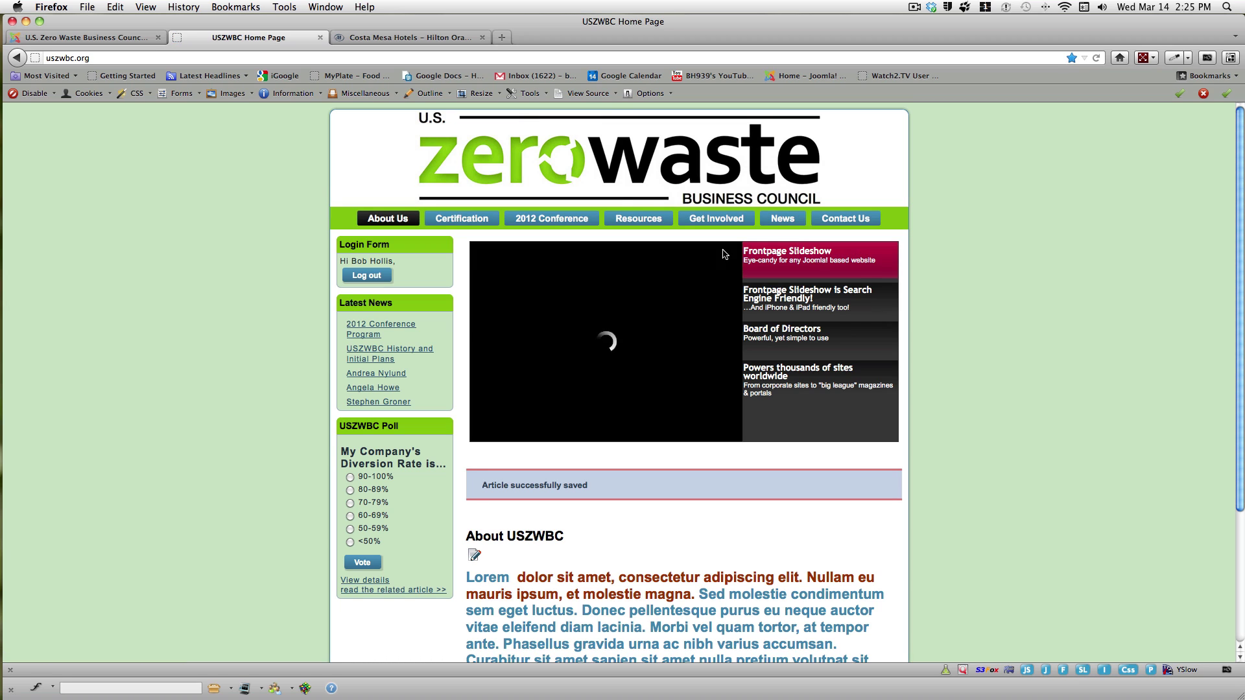
Step: Check the saved About USZWBC article on the home page and read its full version
{"action": "scroll", "coordinate": [1242, 318], "scroll_direction": "down", "scroll_amount": 5}
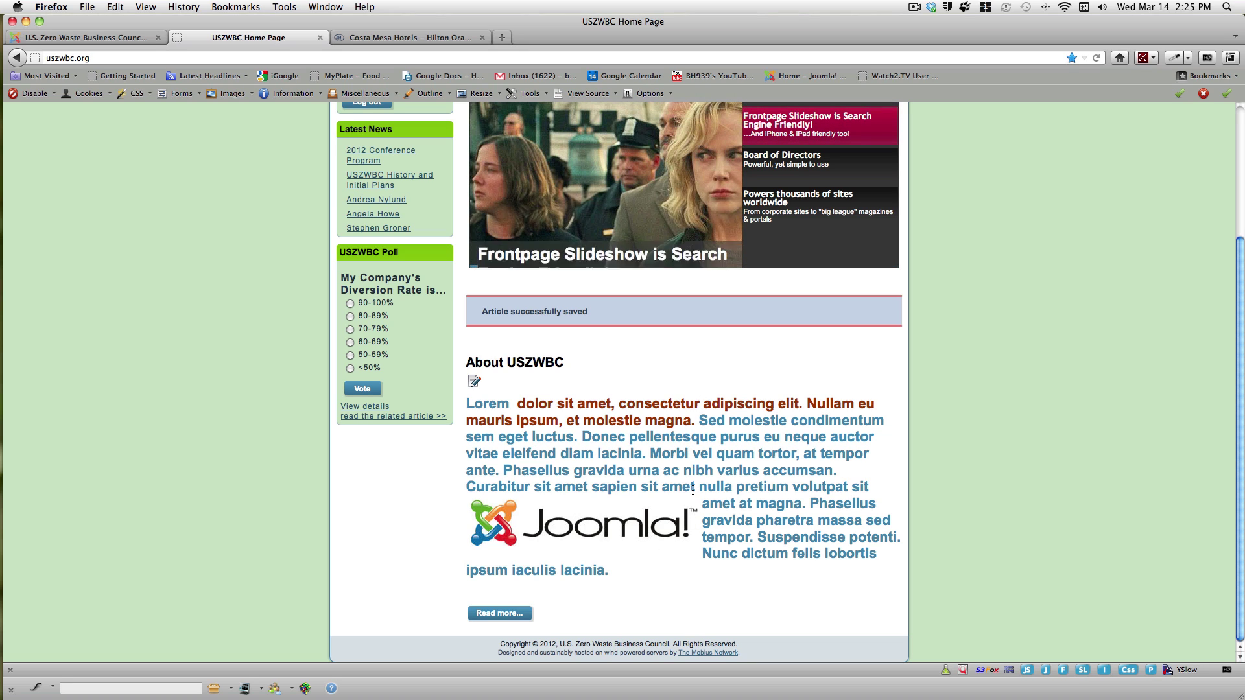
{"action": "left_click", "coordinate": [495, 617]}
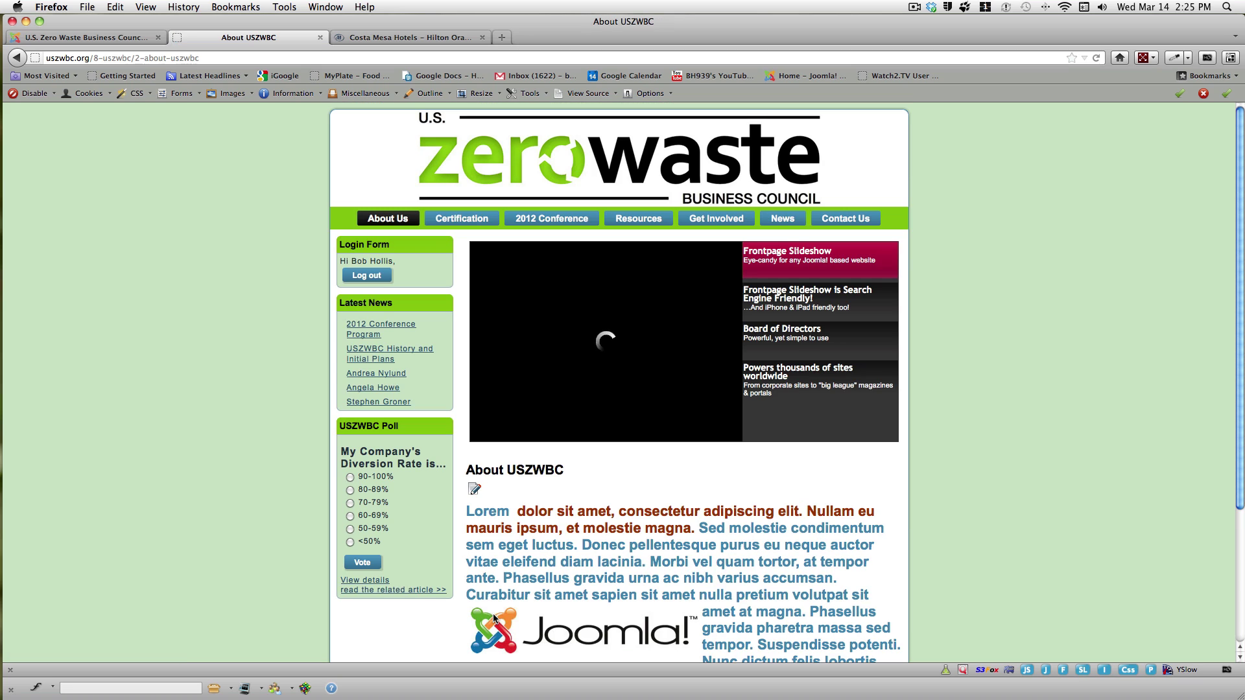
{"action": "scroll", "coordinate": [1233, 478], "scroll_direction": "down", "scroll_amount": 5}
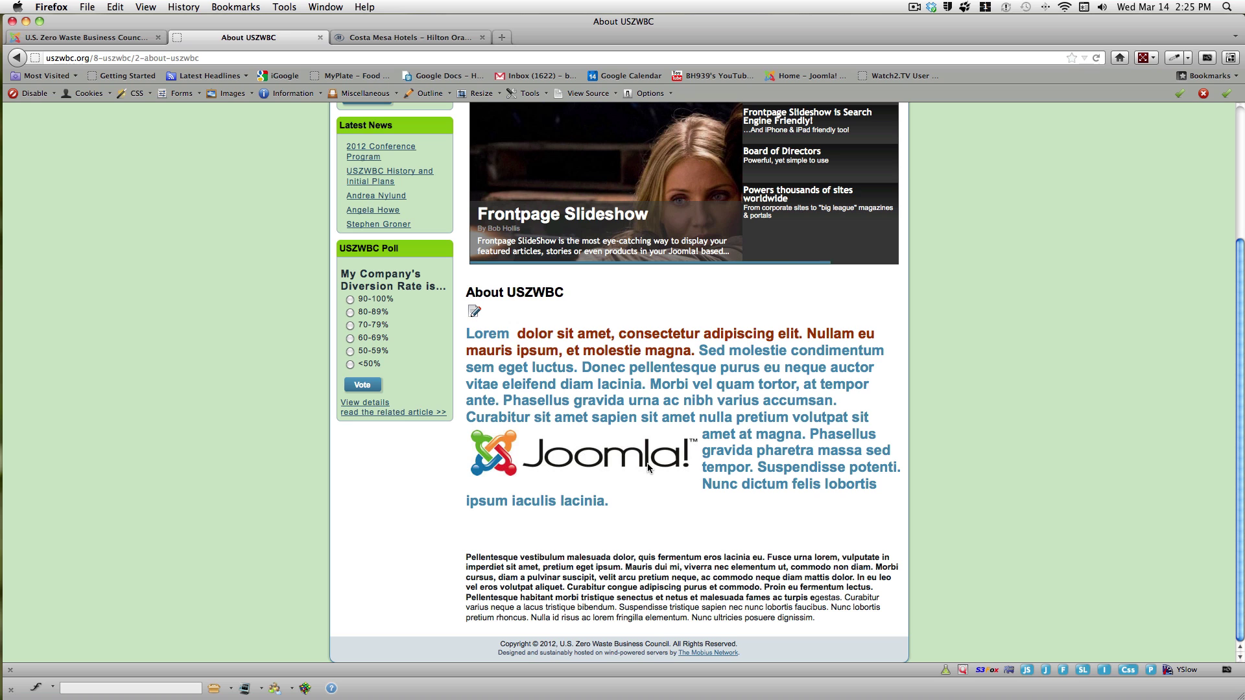
Step: Go to the Board of Directors page and view the bio of the director from The Mobius Network
{"action": "scroll", "coordinate": [649, 350], "scroll_direction": "up", "scroll_amount": 5}
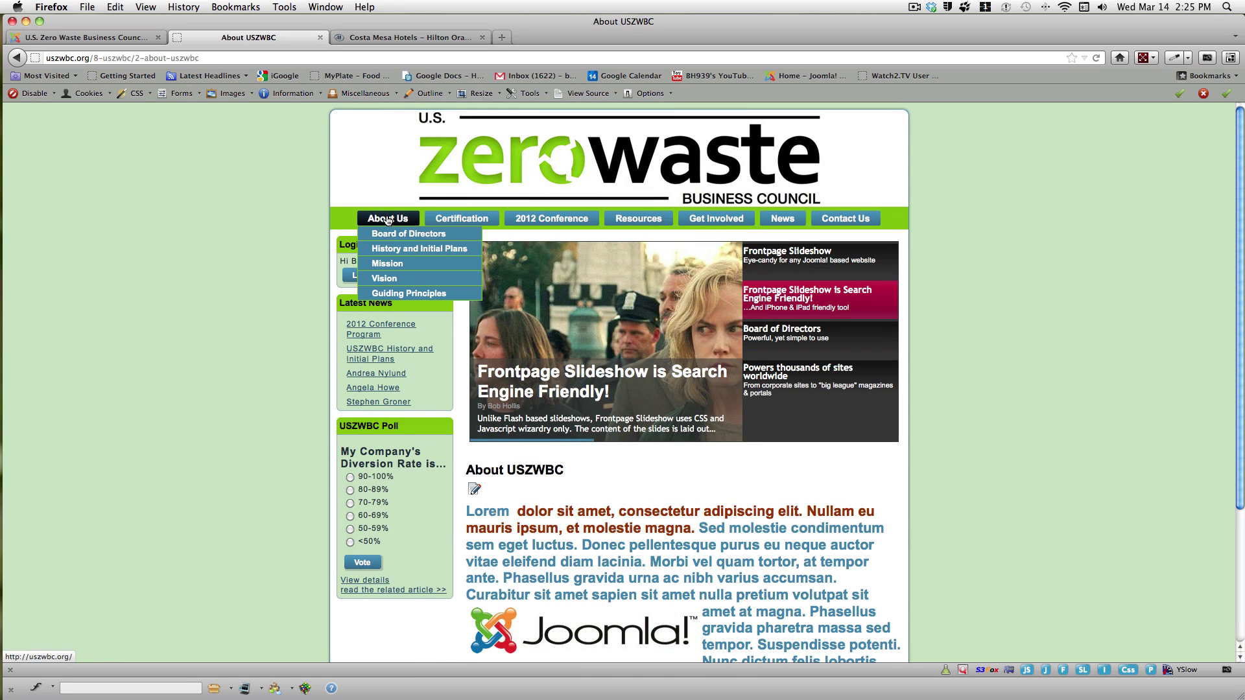
{"action": "left_click", "coordinate": [389, 236]}
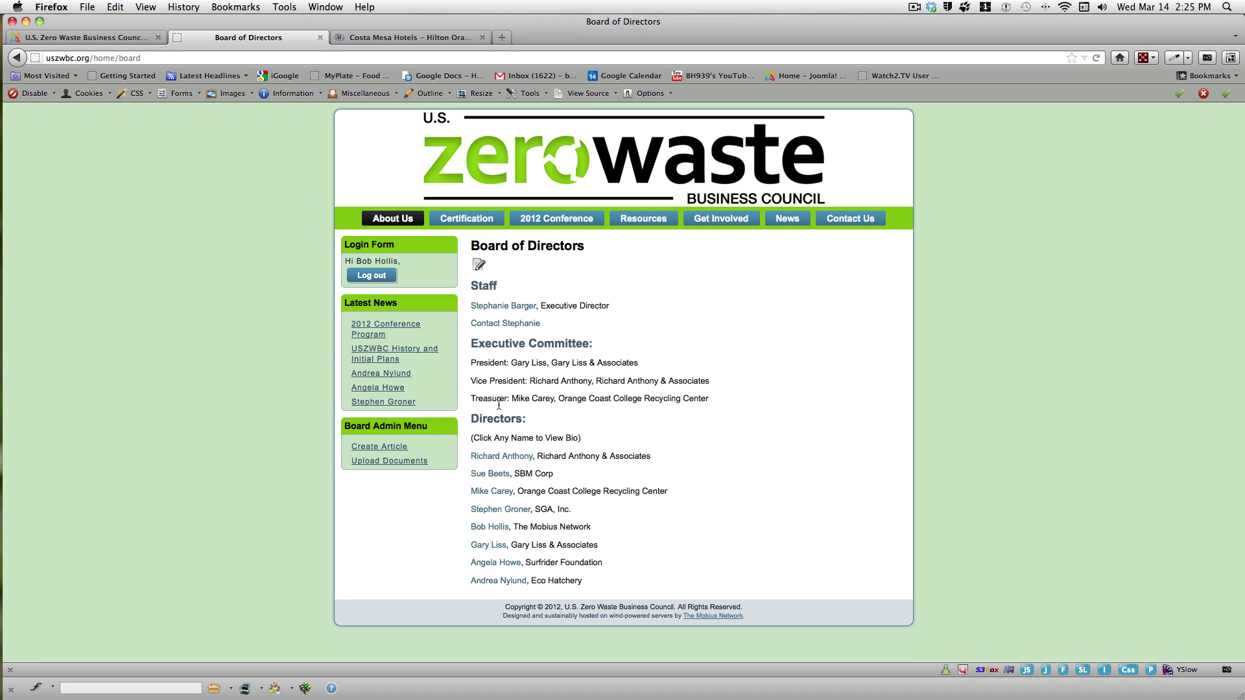
{"action": "left_click", "coordinate": [491, 528]}
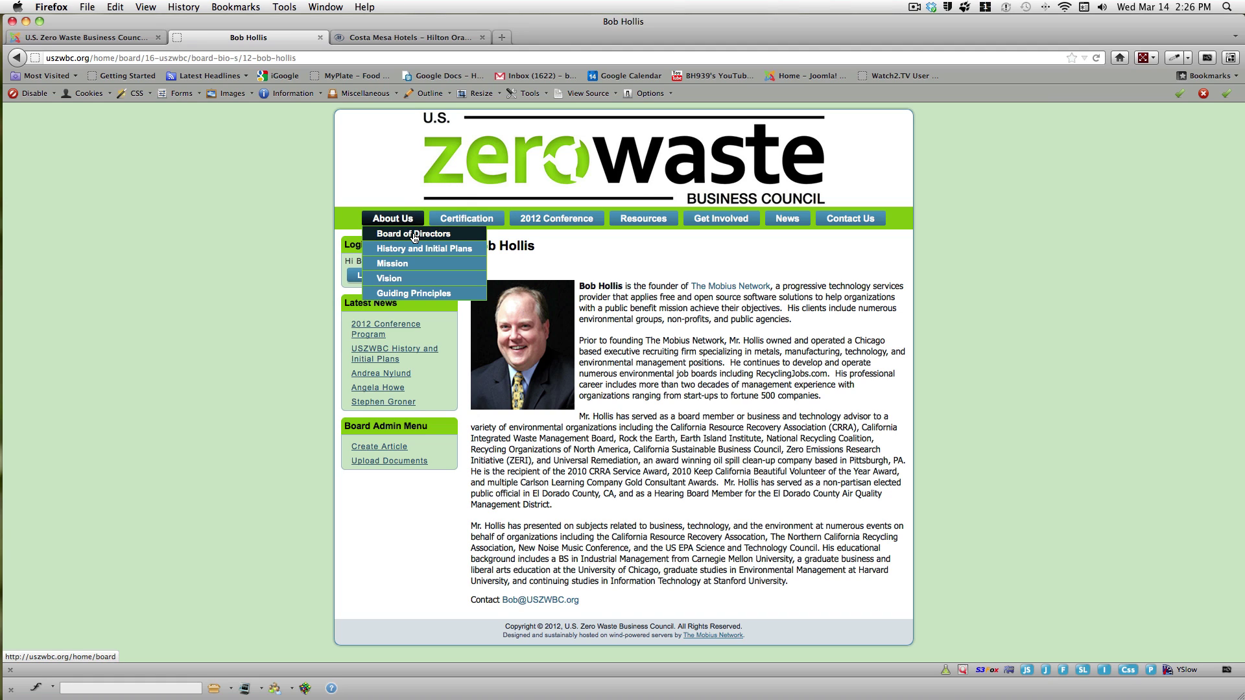
Step: Return to the Board of Directors page and open the first listed director's bio for editing
{"action": "left_click", "coordinate": [414, 234]}
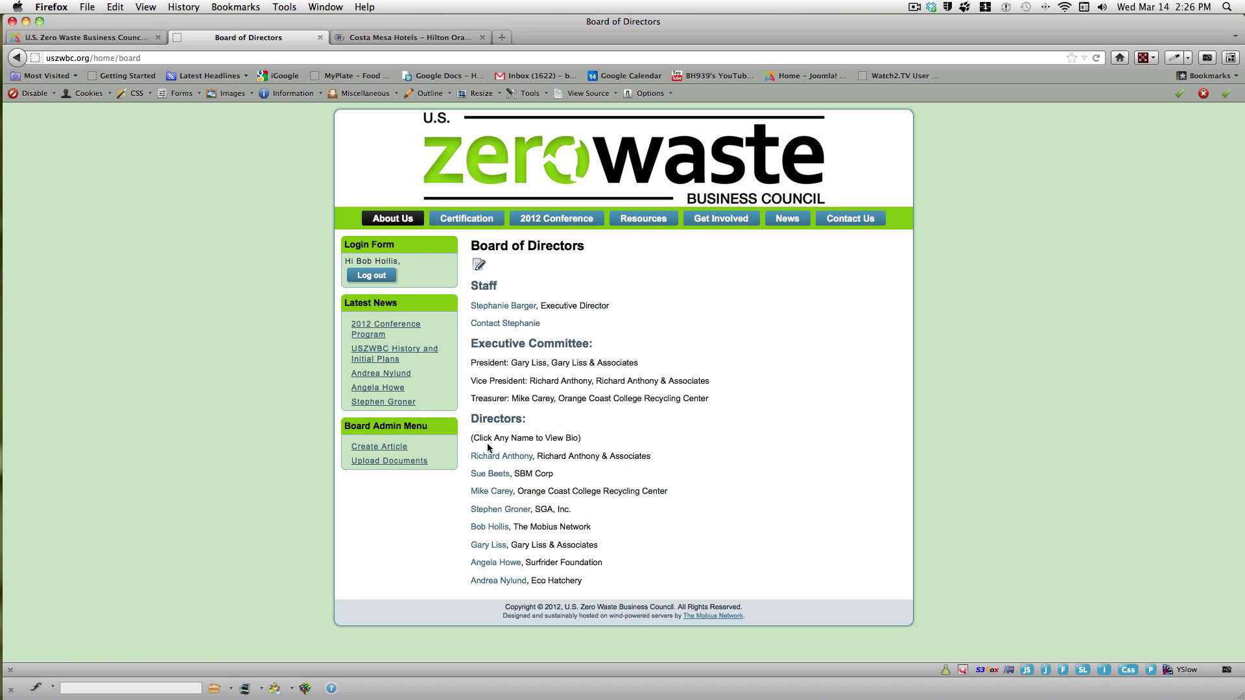
{"action": "left_click", "coordinate": [494, 459]}
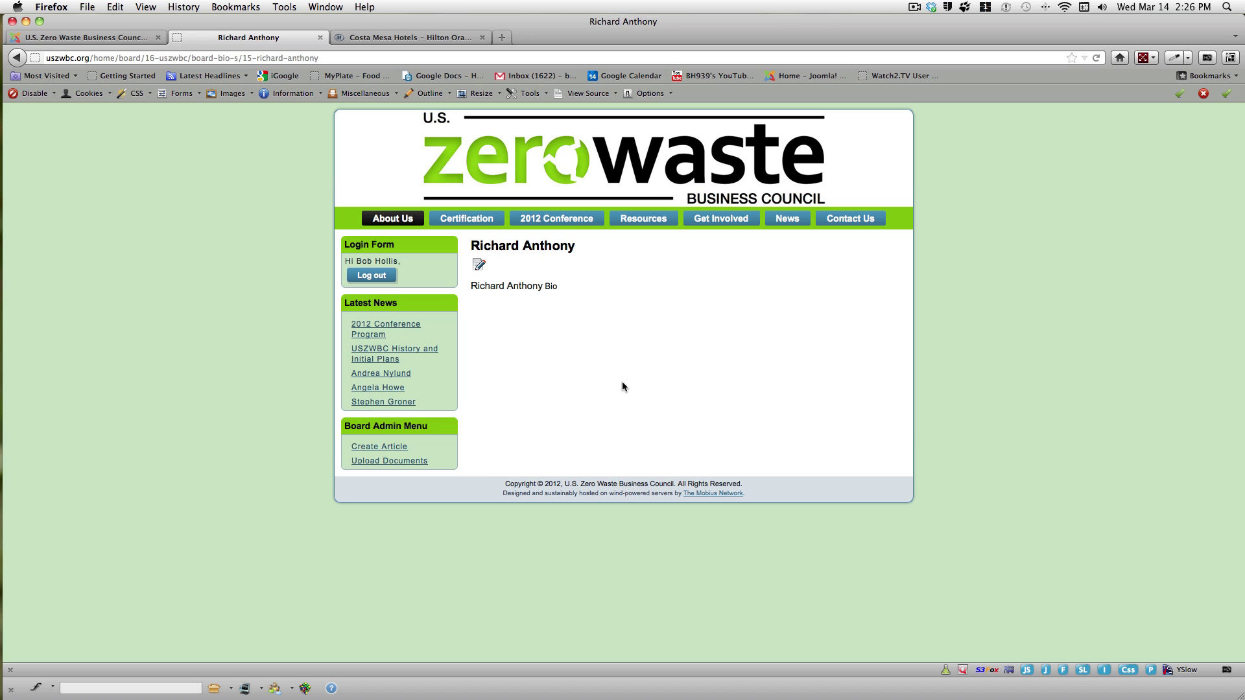
{"action": "left_click", "coordinate": [478, 267]}
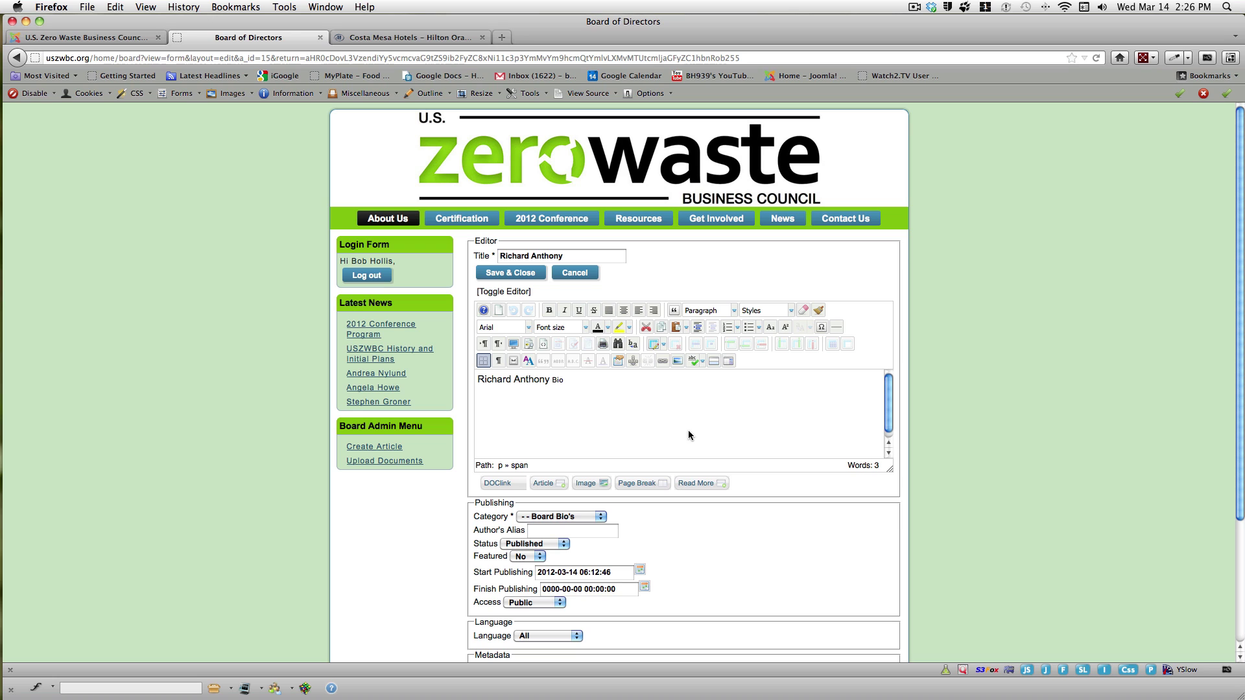
{"action": "left_click", "coordinate": [686, 328]}
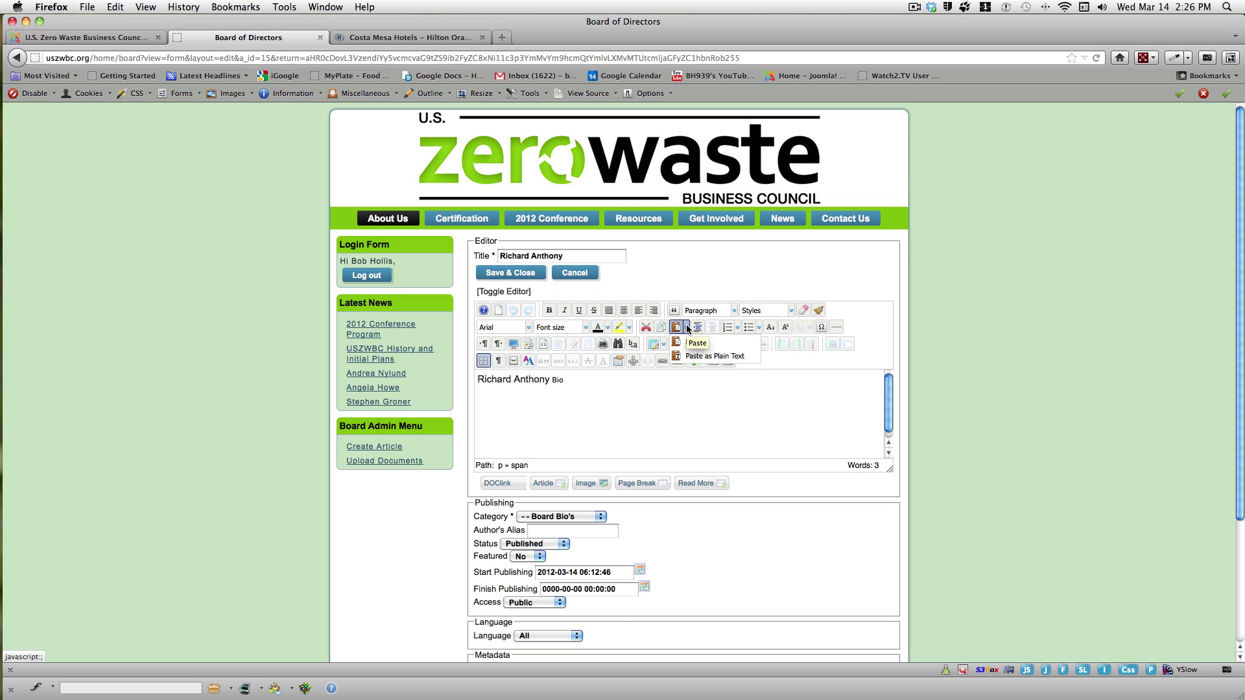
{"action": "left_click", "coordinate": [698, 356]}
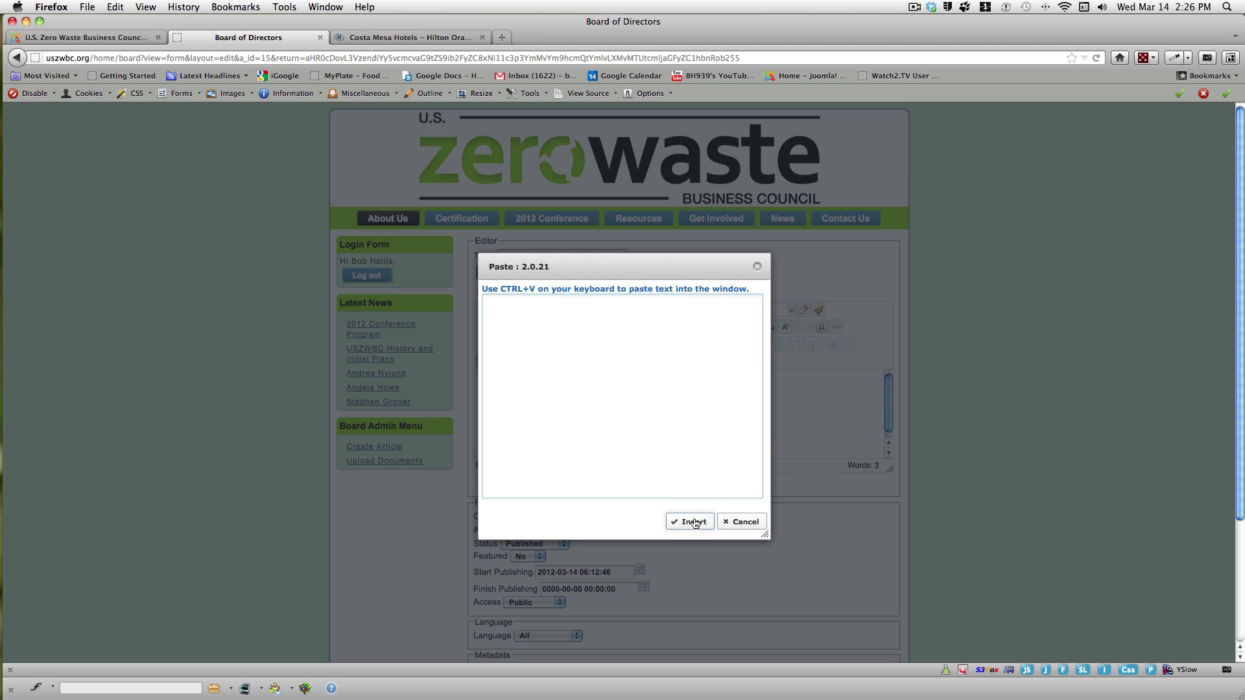
{"action": "left_click", "coordinate": [740, 522]}
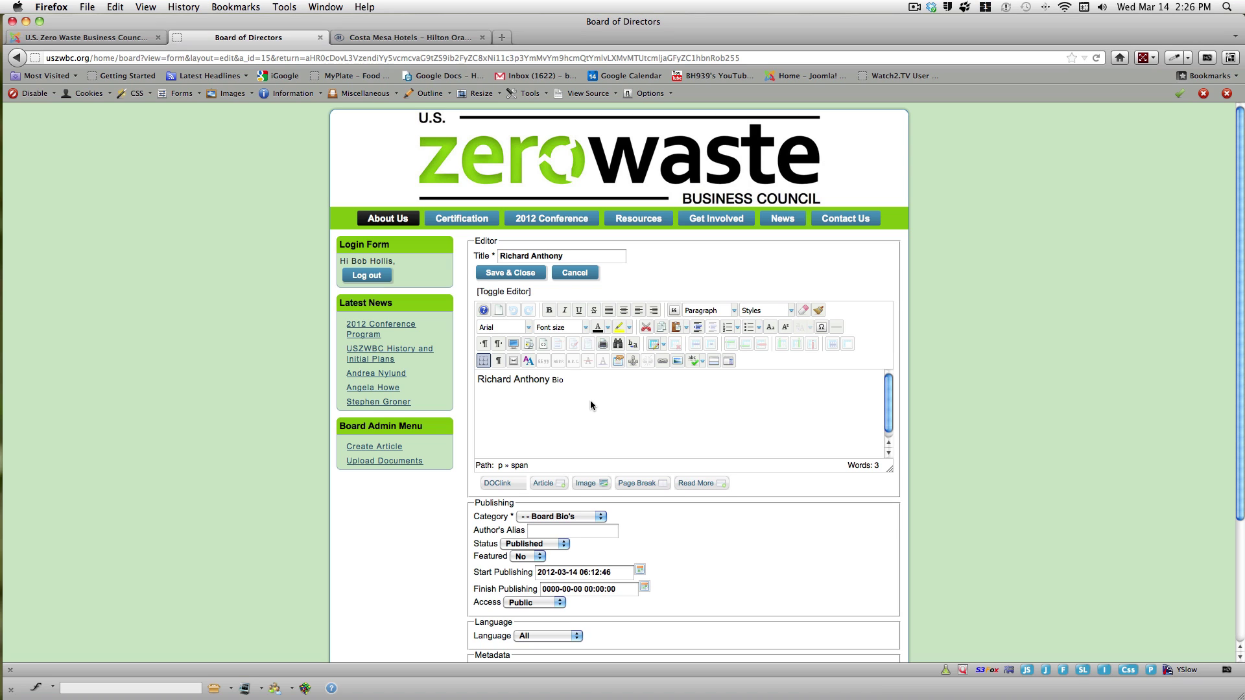
Step: Make the line of text in the director's bio bold and set its font size to 10pt
{"action": "left_click", "coordinate": [479, 380]}
{"action": "left_click_drag", "start_coordinate": [479, 380], "coordinate": [593, 380]}
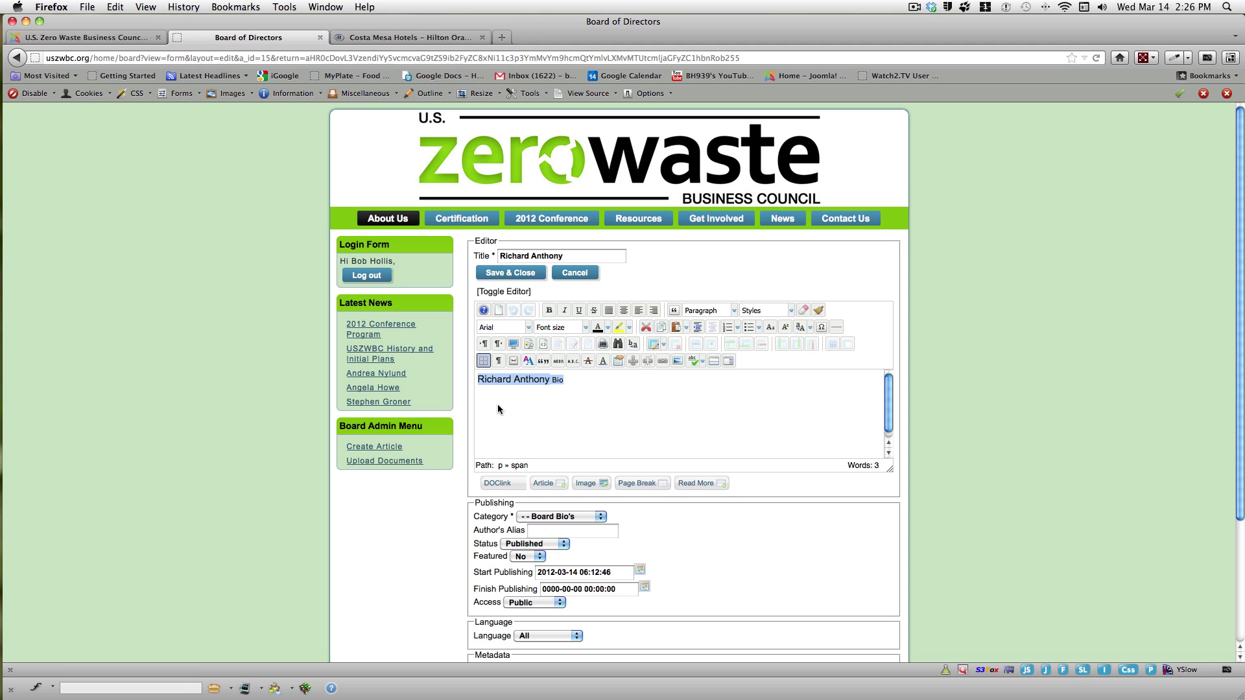
{"action": "left_click", "coordinate": [553, 312]}
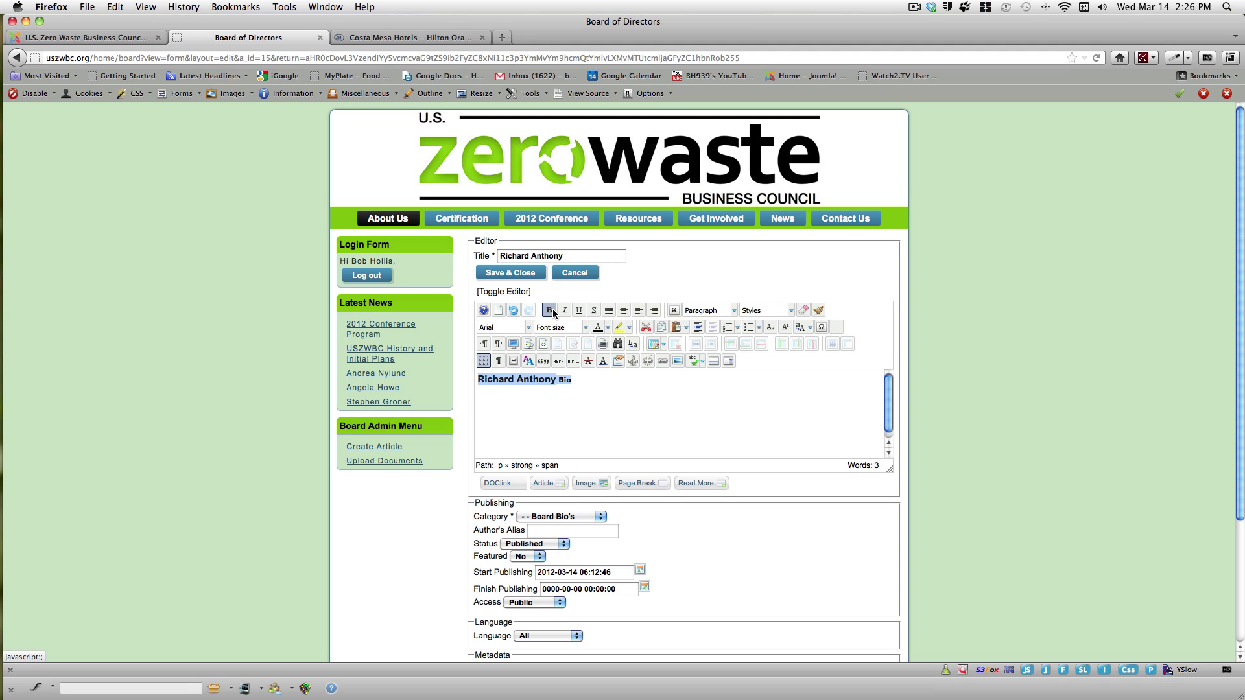
{"action": "left_click", "coordinate": [580, 328]}
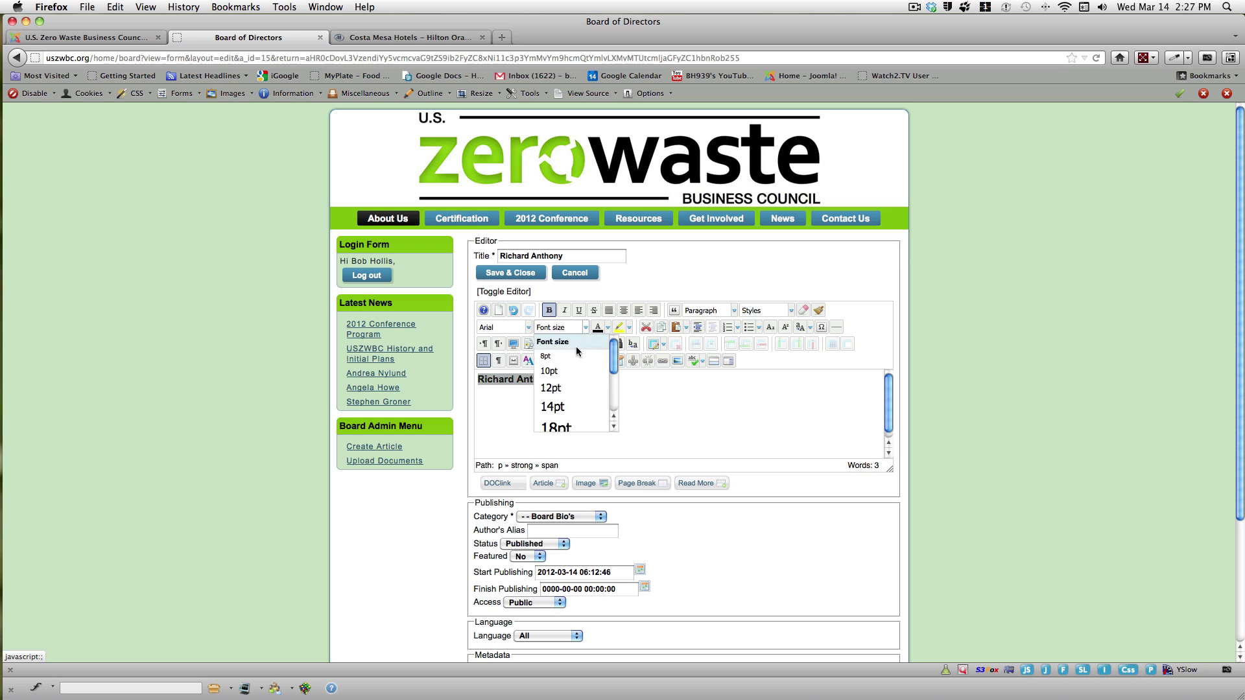
{"action": "left_click", "coordinate": [576, 369]}
{"action": "left_click", "coordinate": [593, 382]}
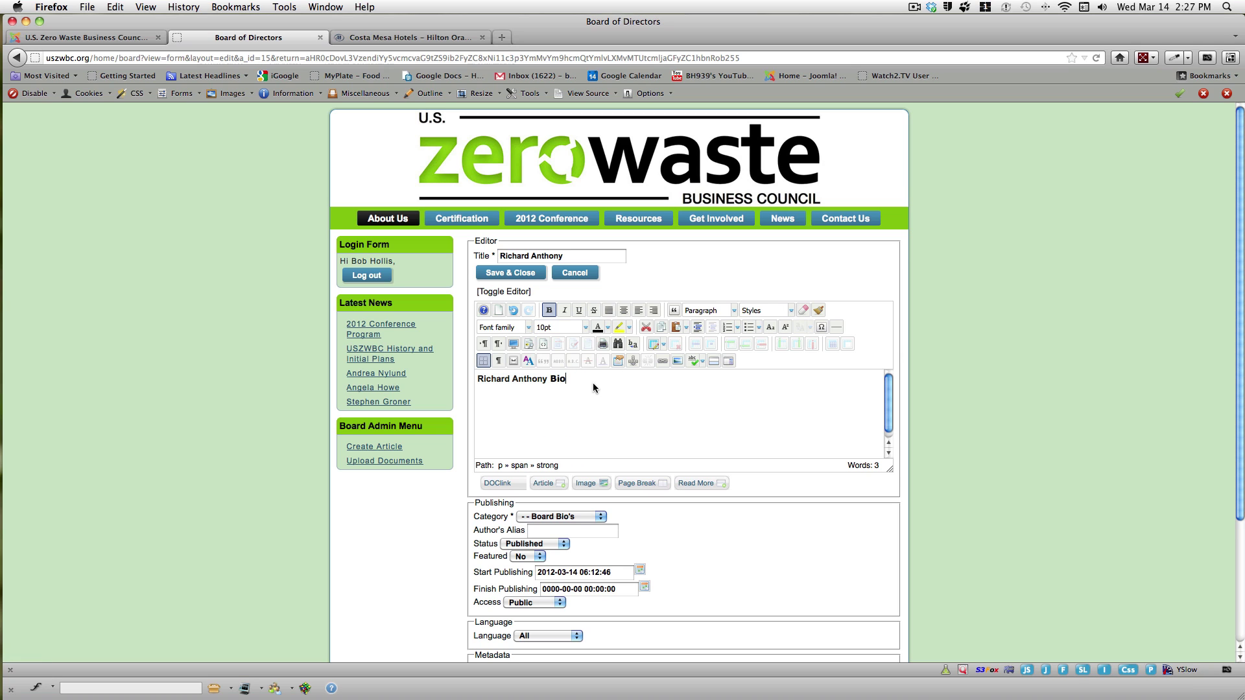
Step: Apply the Heading 2 format to the line of text in the director's bio, and save and close the article
{"action": "left_click_drag", "start_coordinate": [590, 382], "coordinate": [475, 383]}
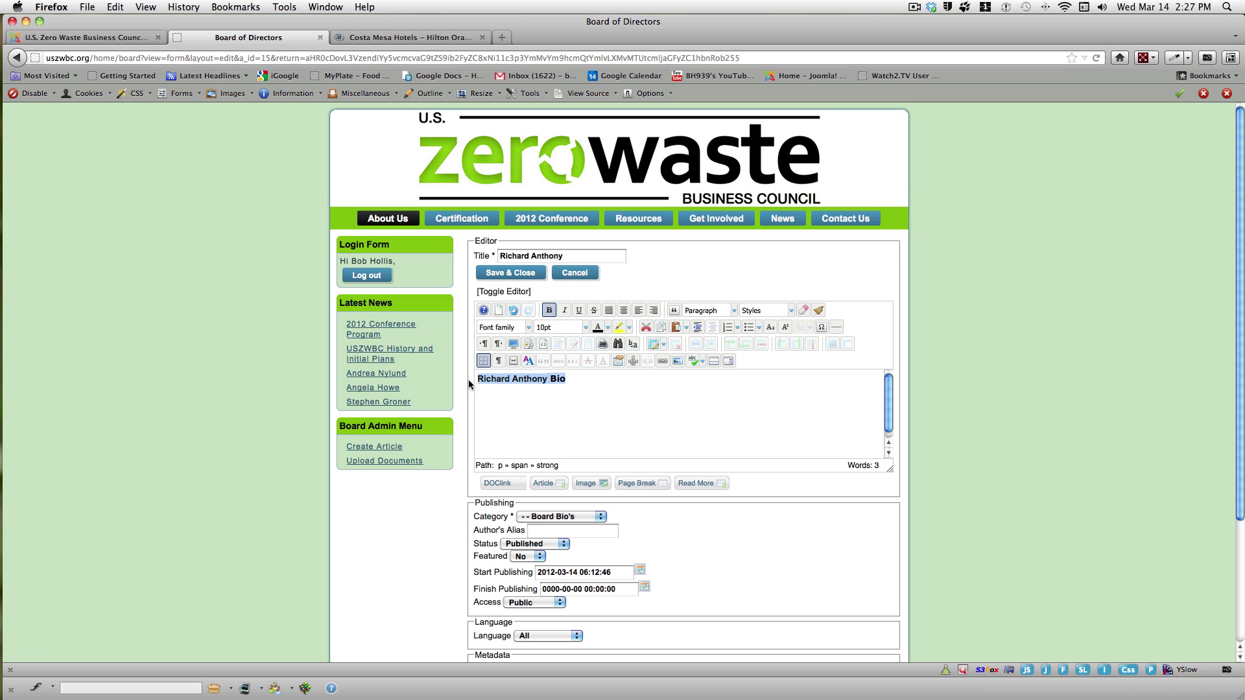
{"action": "left_click", "coordinate": [734, 310]}
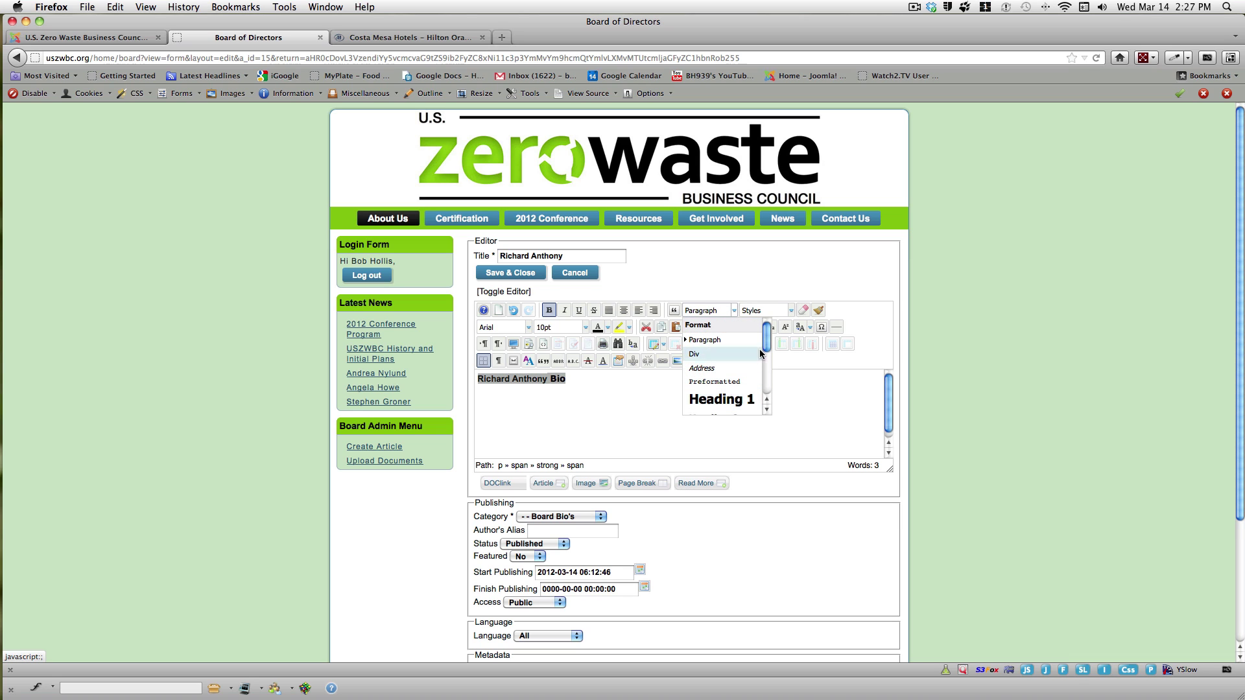
{"action": "mouse_move", "coordinate": [769, 337]}
{"action": "left_mouse_down"}
{"action": "mouse_move", "coordinate": [768, 379]}
{"action": "mouse_move", "coordinate": [766, 333]}
{"action": "left_mouse_up"}
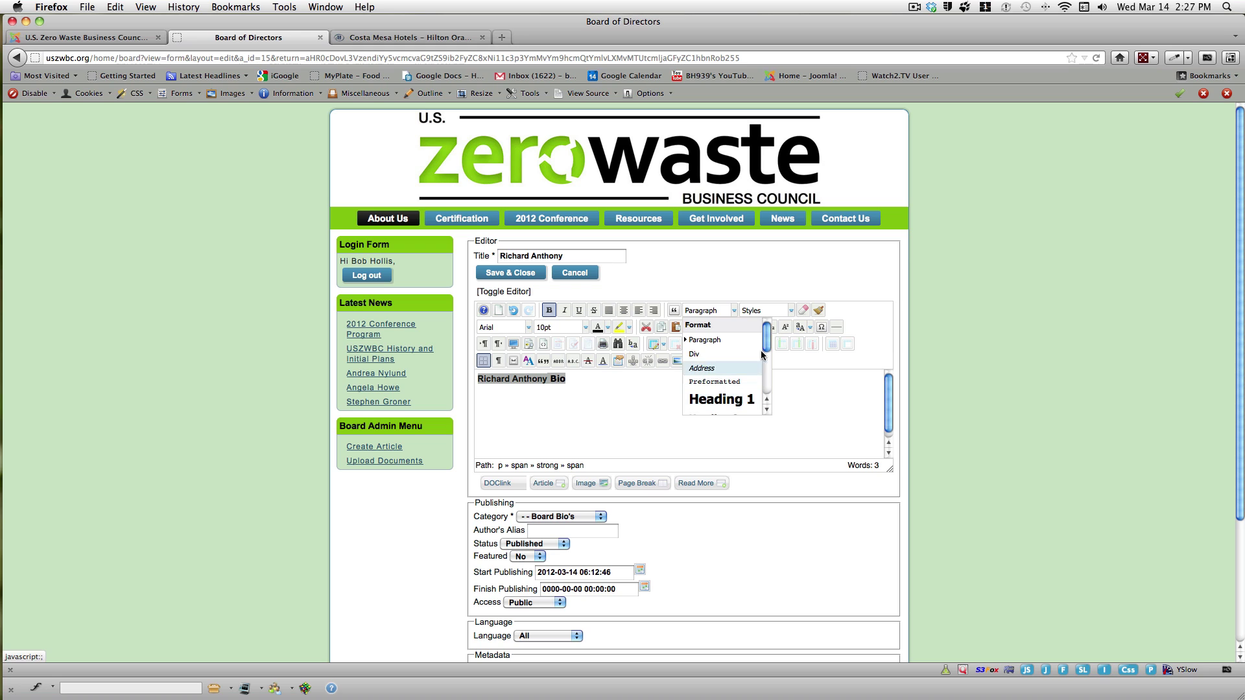
{"action": "mouse_move", "coordinate": [768, 338]}
{"action": "left_mouse_down"}
{"action": "mouse_move", "coordinate": [770, 361]}
{"action": "mouse_move", "coordinate": [768, 350]}
{"action": "left_mouse_up"}
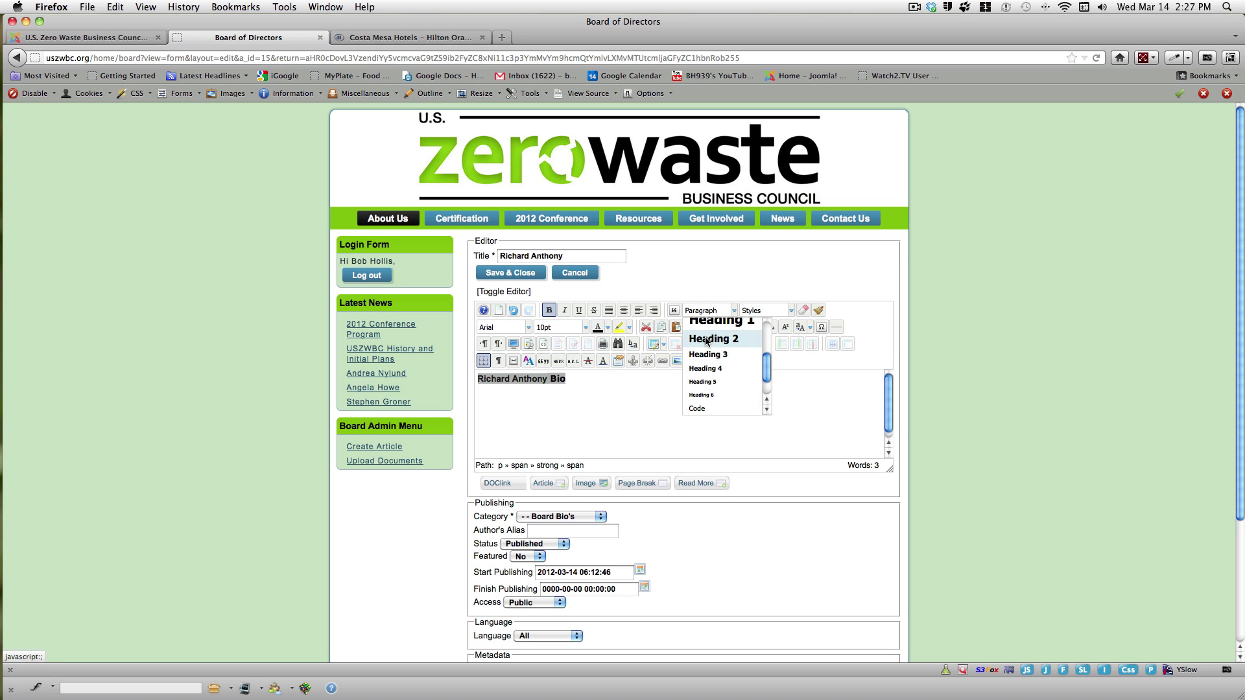
{"action": "left_click", "coordinate": [705, 336]}
{"action": "left_click", "coordinate": [610, 397]}
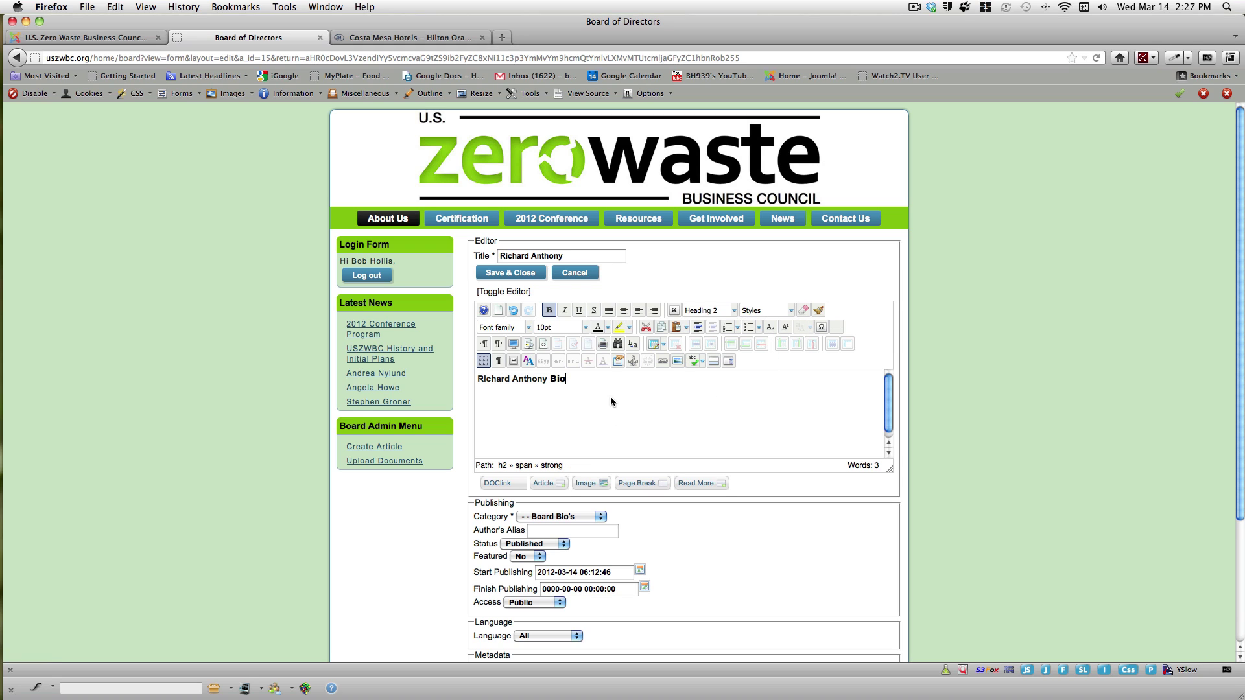
{"action": "left_click", "coordinate": [503, 275]}
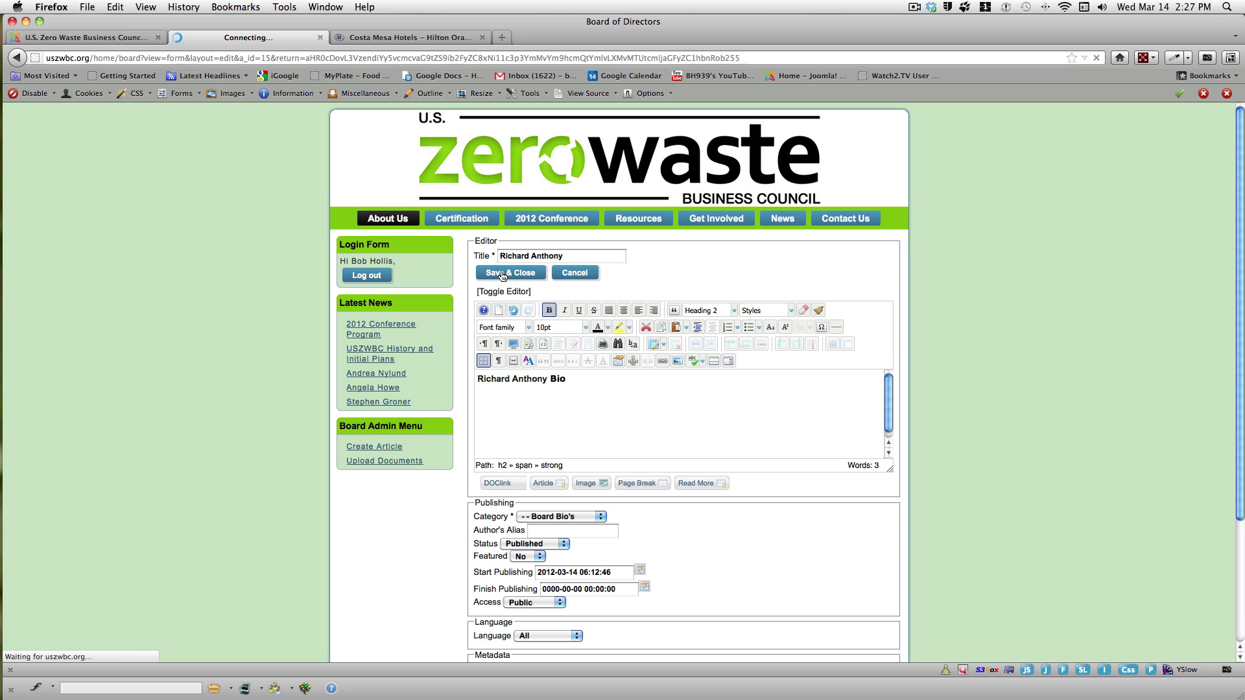